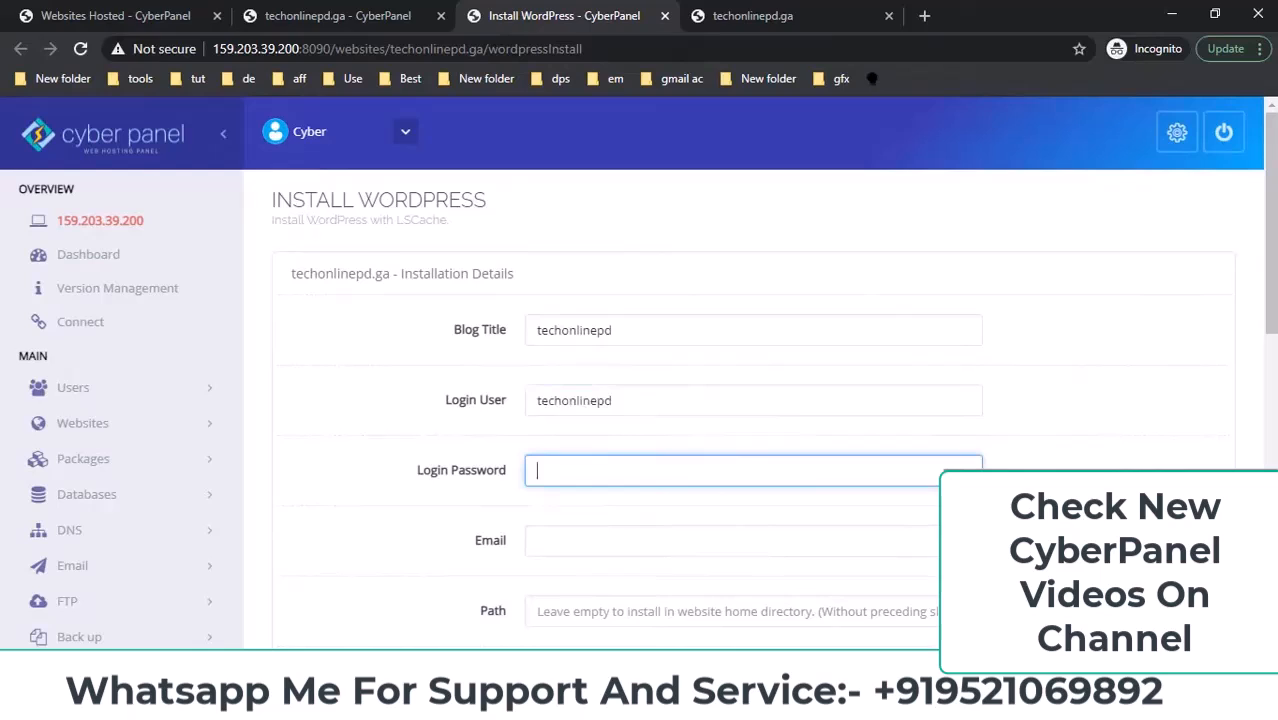
# Copy the new password from the notes and paste it into Login Password.
pyautogui.click(468, 325)
pyautogui.moveTo(575, 321); pyautogui.dragTo(400, 321)
pyautogui.hotkey('alt', 'Tab')
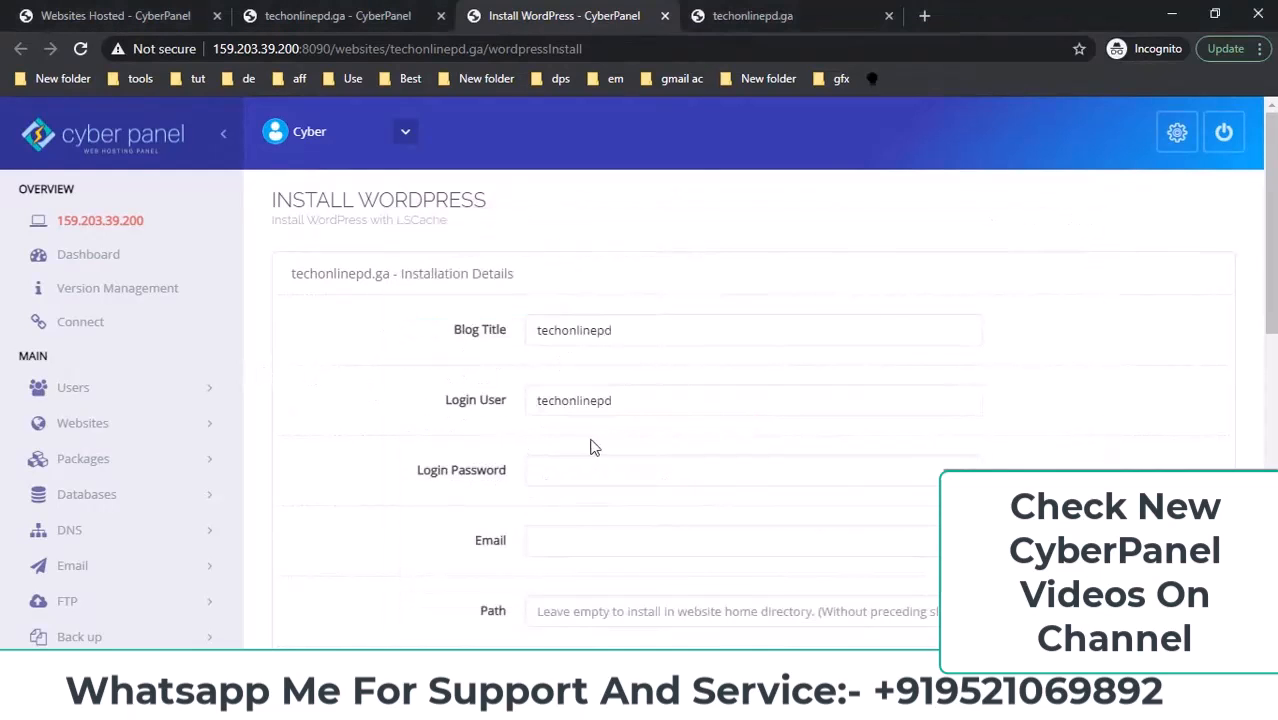
pyautogui.click(579, 471)
pyautogui.hotkey('ctrl', 'v')
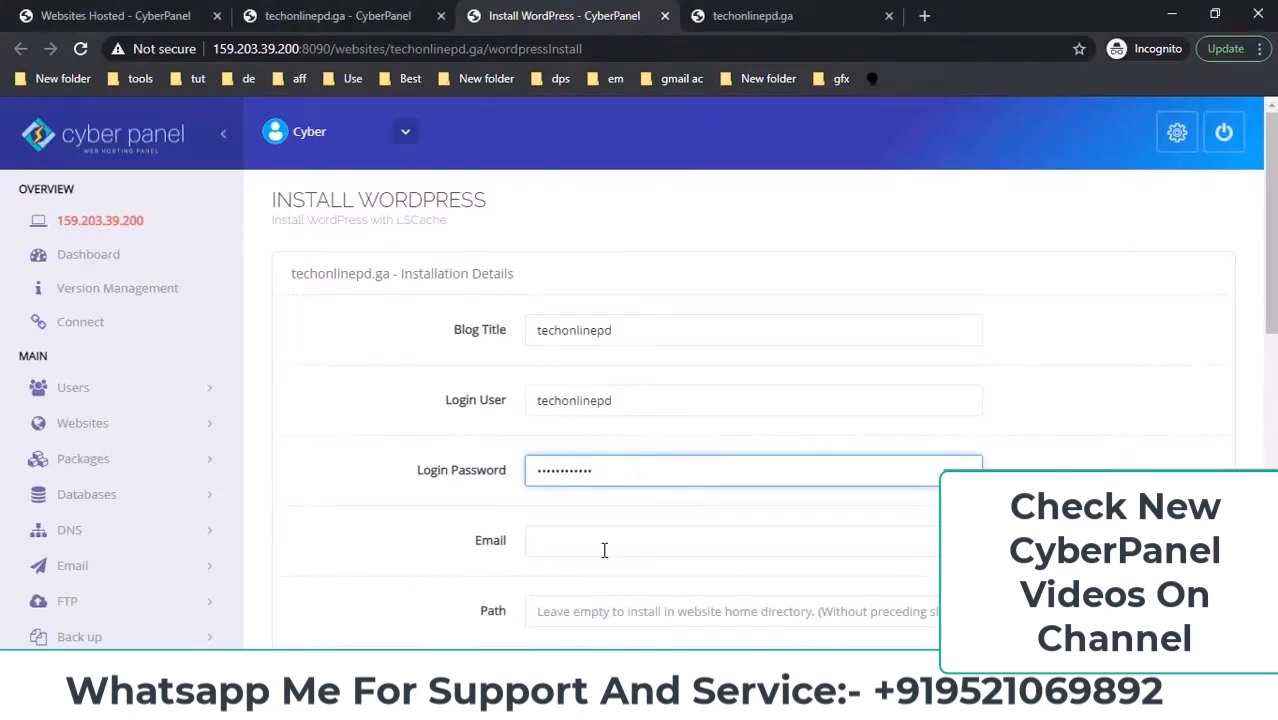
# Fill in the admin e-mail on the techonlinepd.ga domain.
pyautogui.click(581, 540)
pyautogui.hotkey('alt', 'Tab')
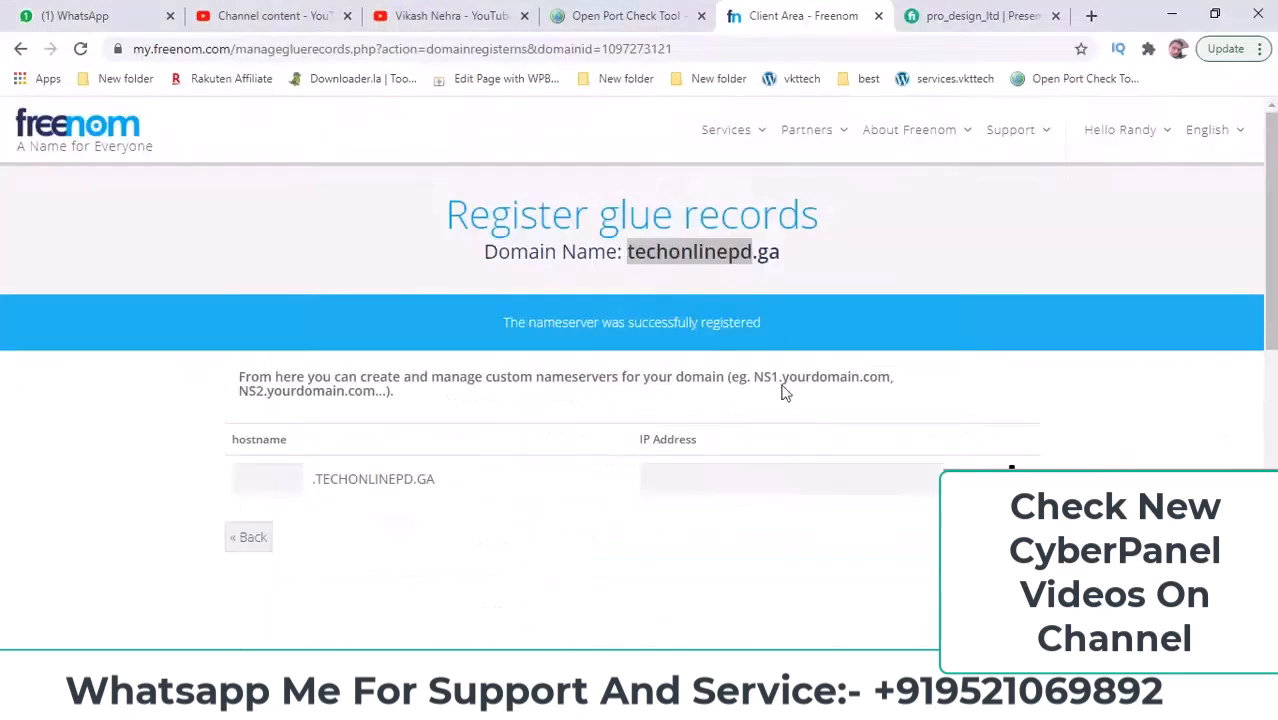
pyautogui.moveTo(784, 258); pyautogui.dragTo(632, 250)
pyautogui.hotkey('ctrl', 'c')
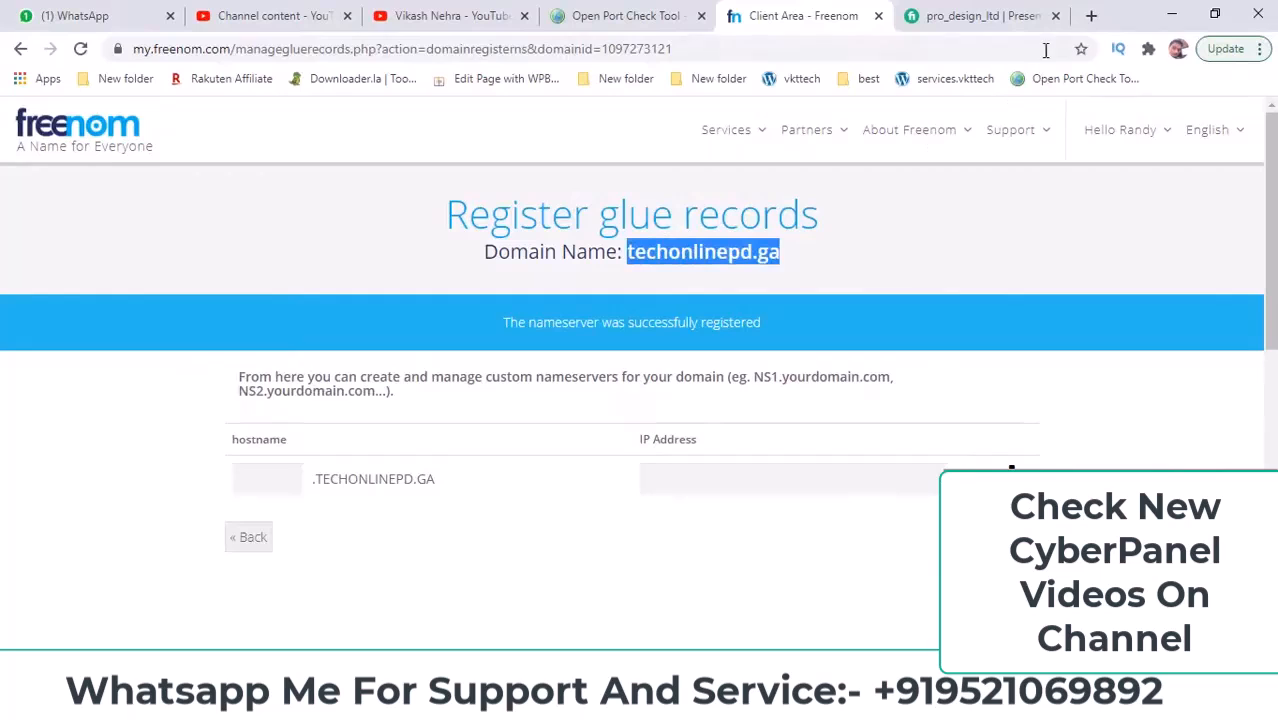
pyautogui.hotkey('alt', 'Tab')
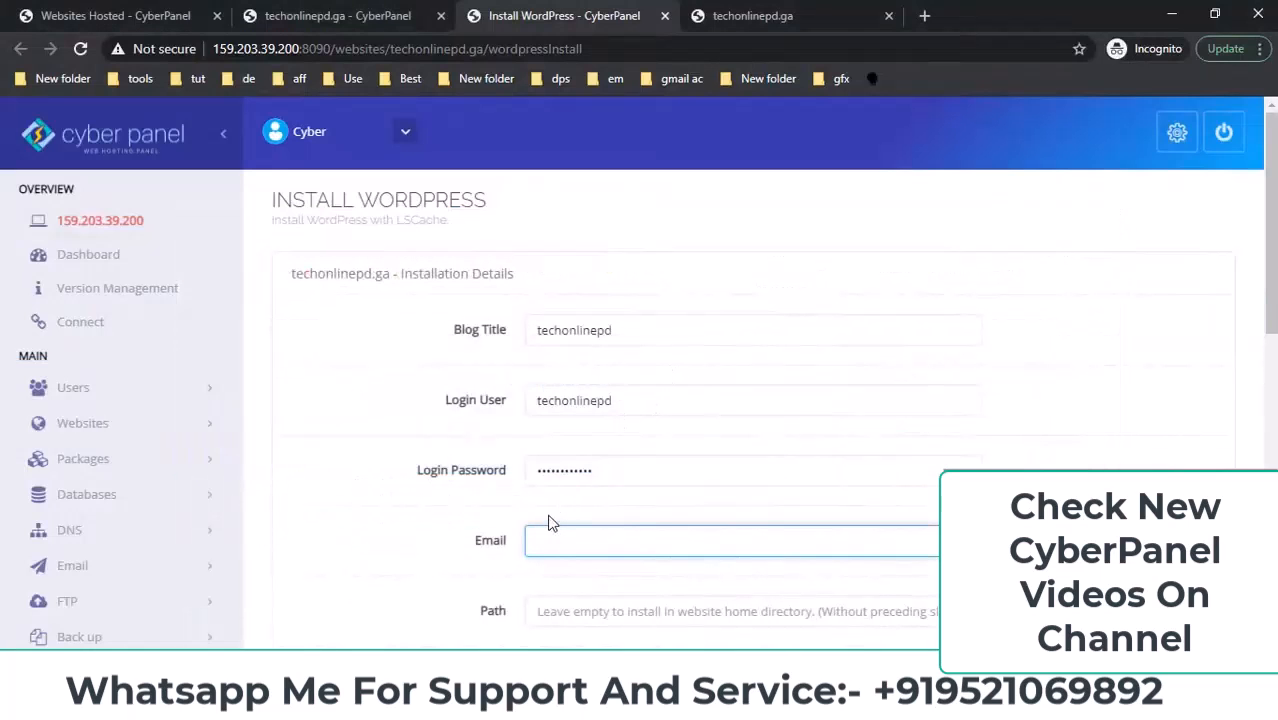
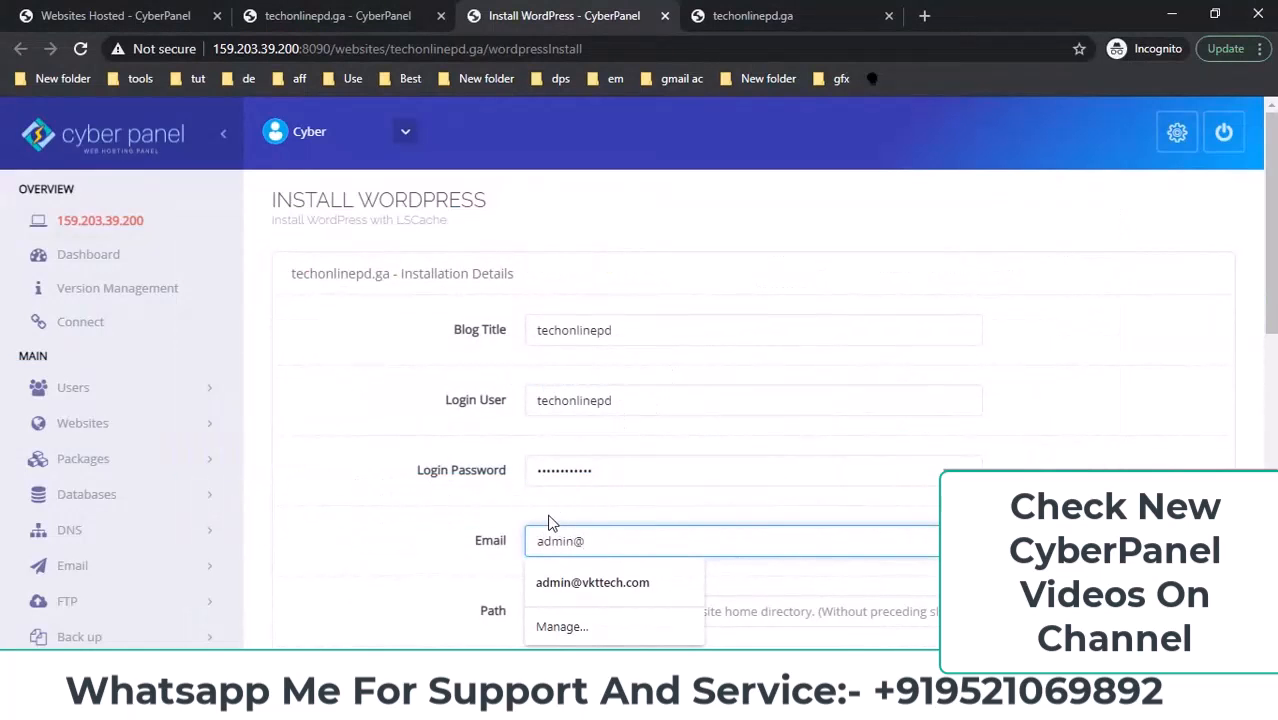
pyautogui.hotkey('ctrl', 'v')
pyautogui.click(472, 524)
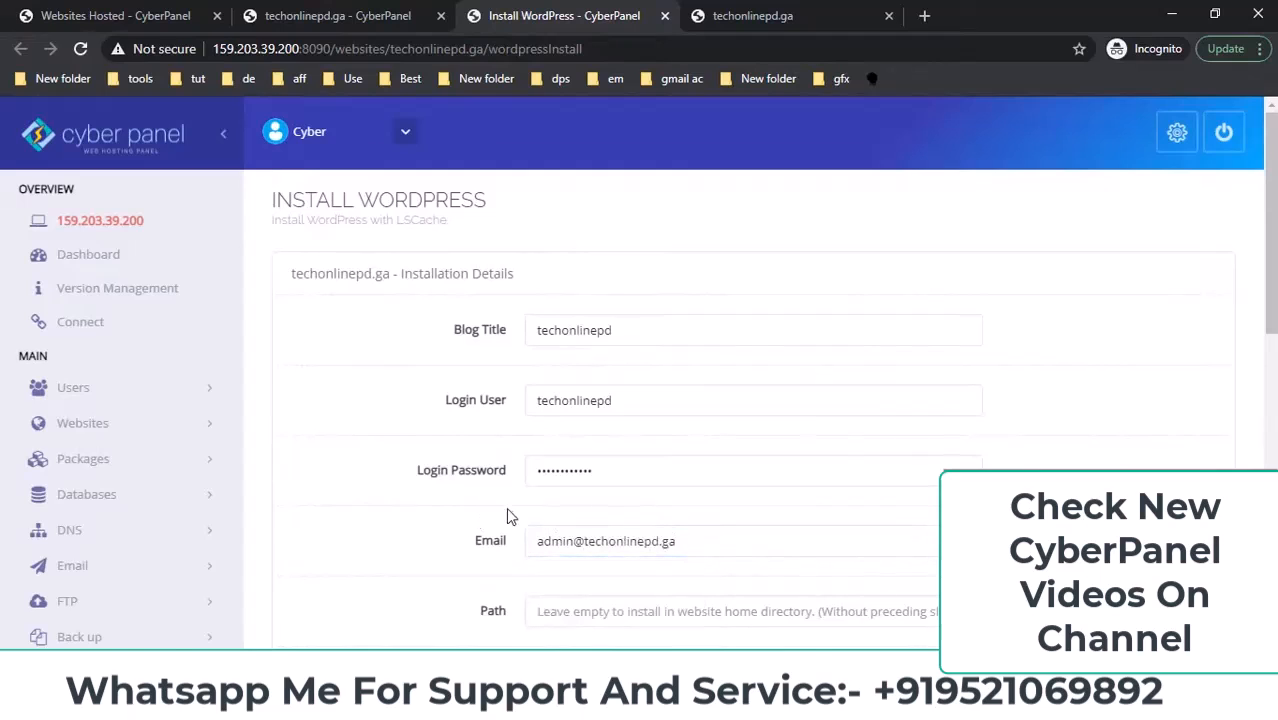
# Leave the install Path empty and start the WordPress installation.
pyautogui.scroll(-1, 503, 517)
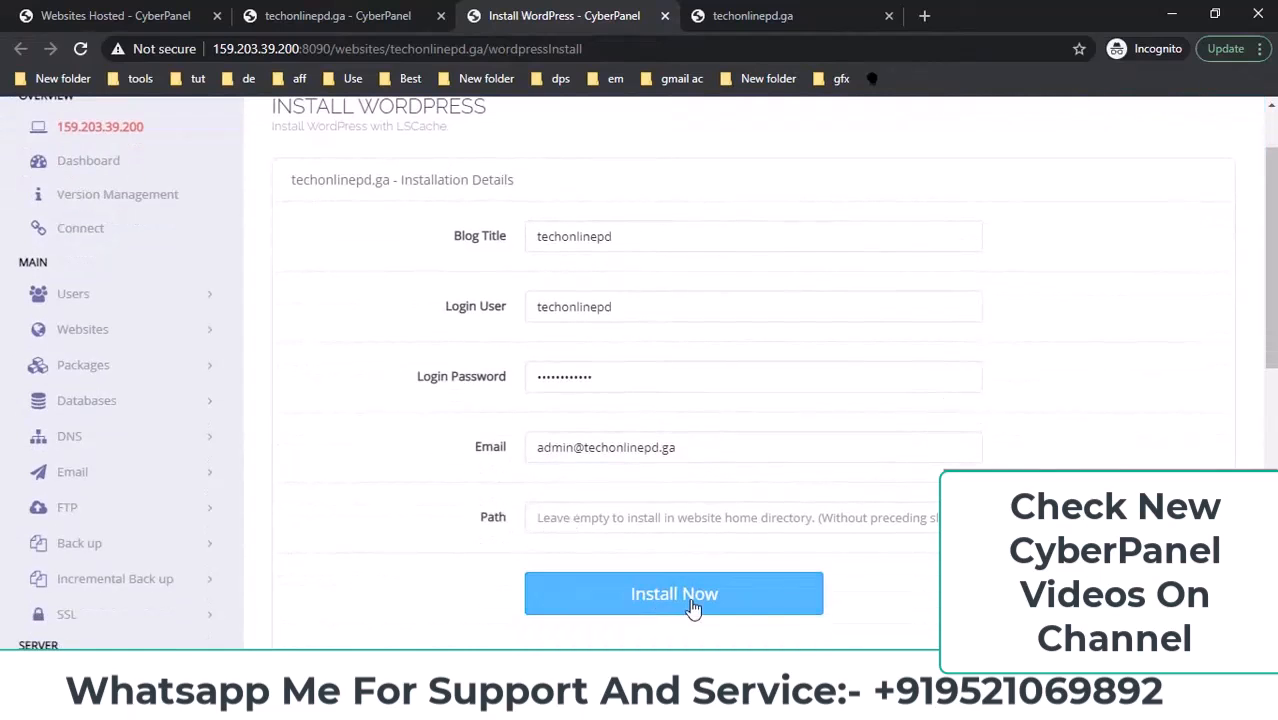
pyautogui.moveTo(471, 519); pyautogui.dragTo(515, 525)
pyautogui.click(572, 517)
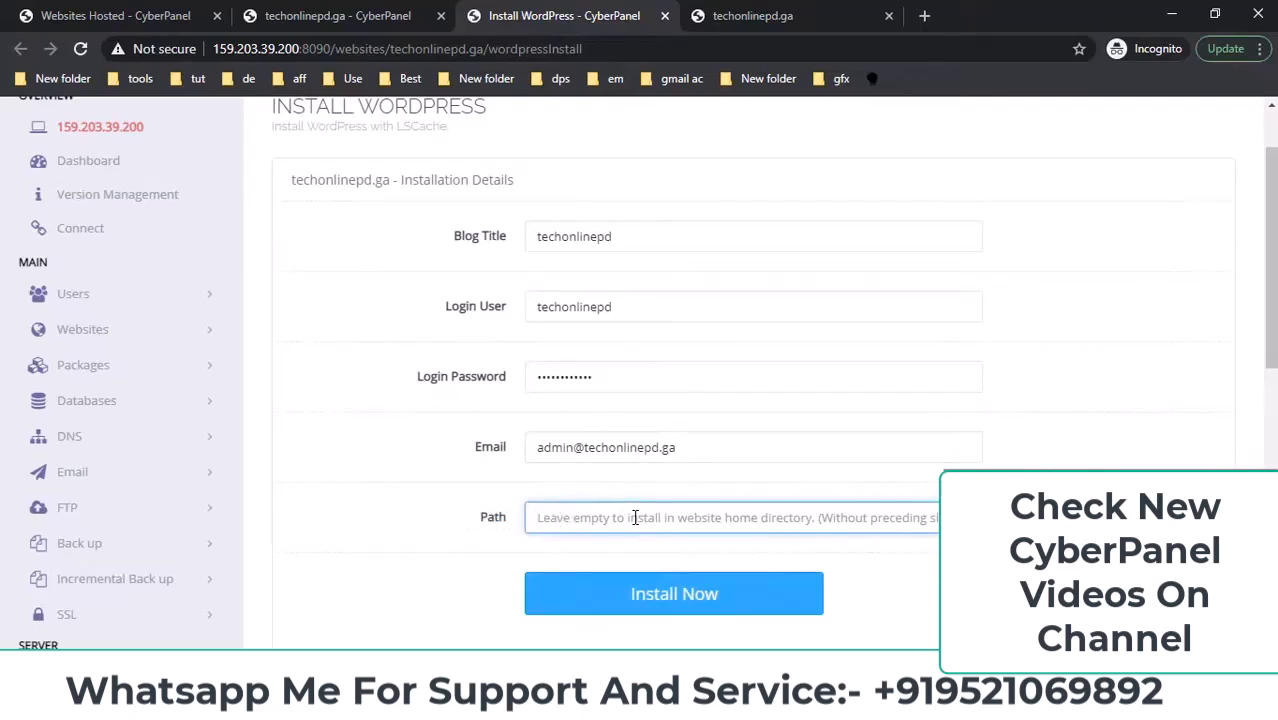
pyautogui.click(654, 594)
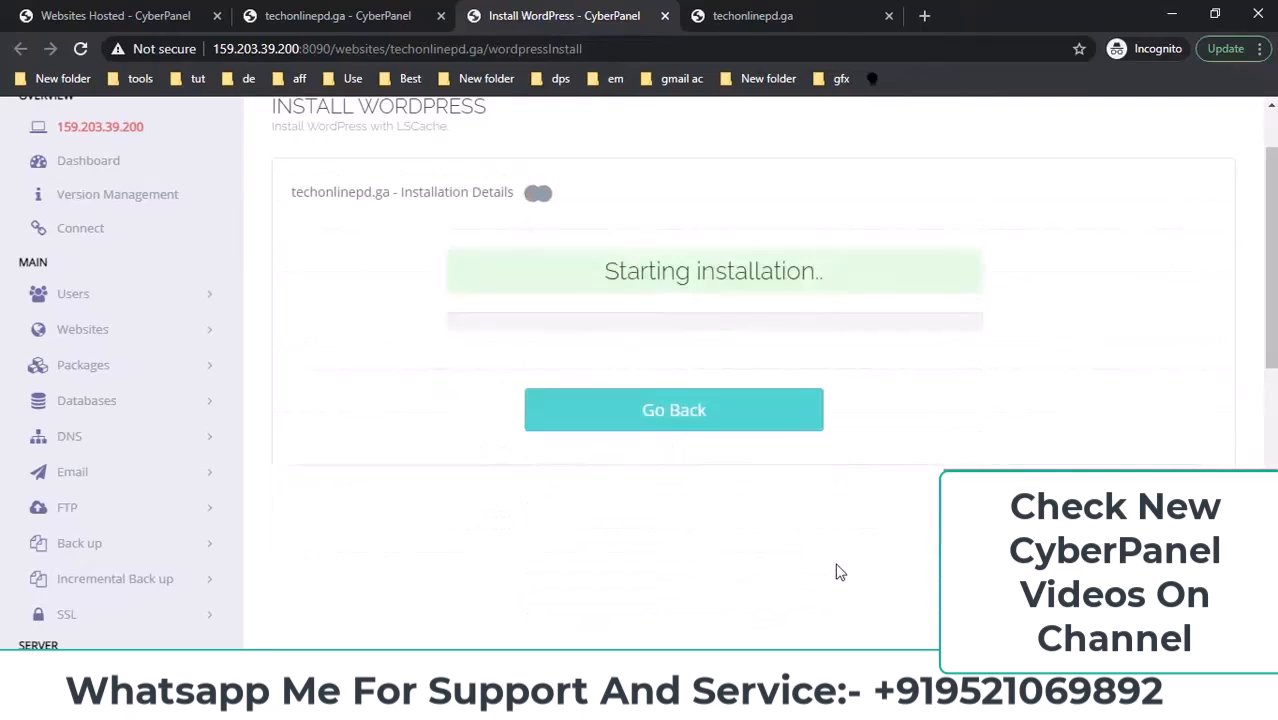
# Follow the progress from 'Configuring the installation' until 'Successfully Installed.' appears.
pyautogui.scroll(2, 840, 572)
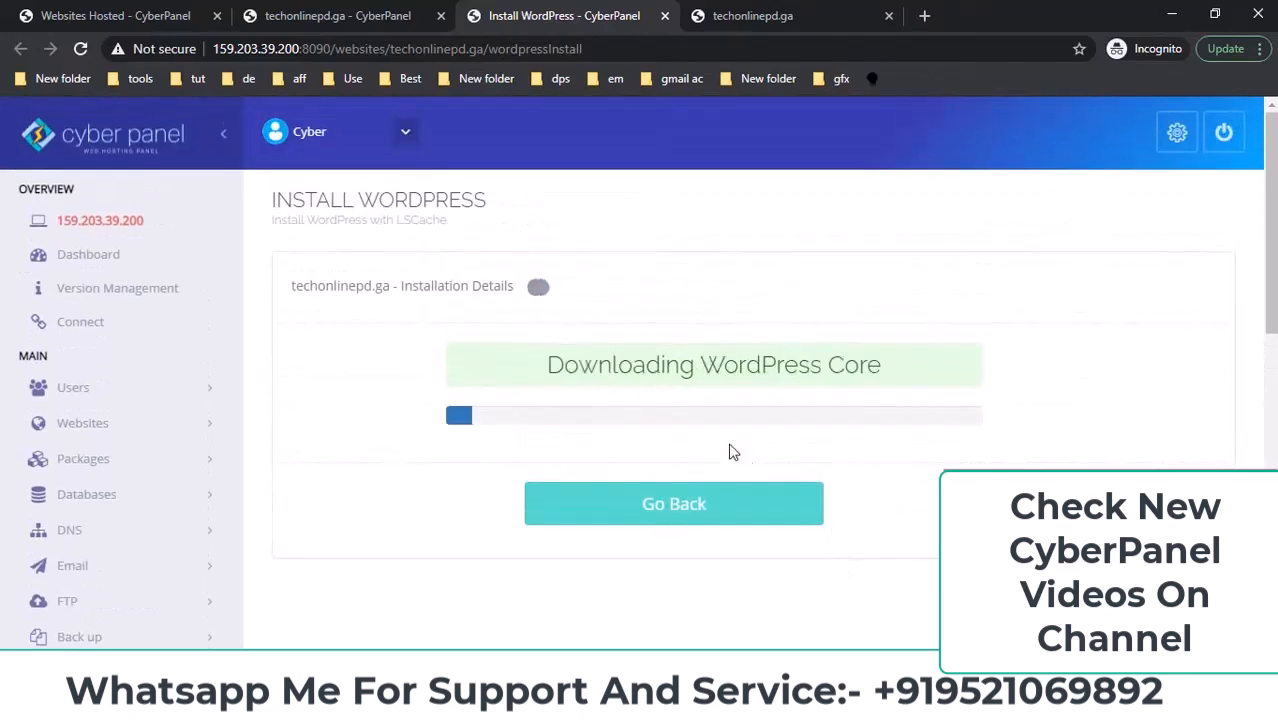
pyautogui.moveTo(536, 365); pyautogui.dragTo(873, 362)
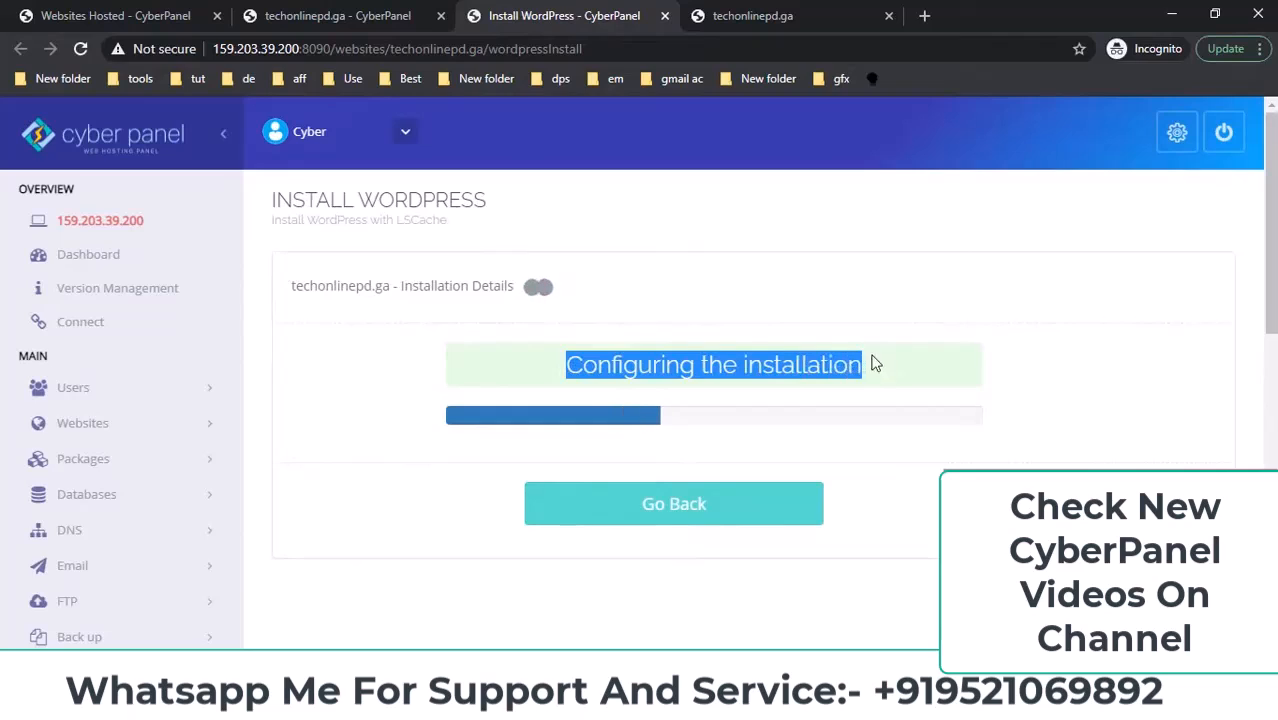
pyautogui.moveTo(566, 366); pyautogui.dragTo(862, 365)
pyautogui.click(806, 18)
pyautogui.click(159, 50)
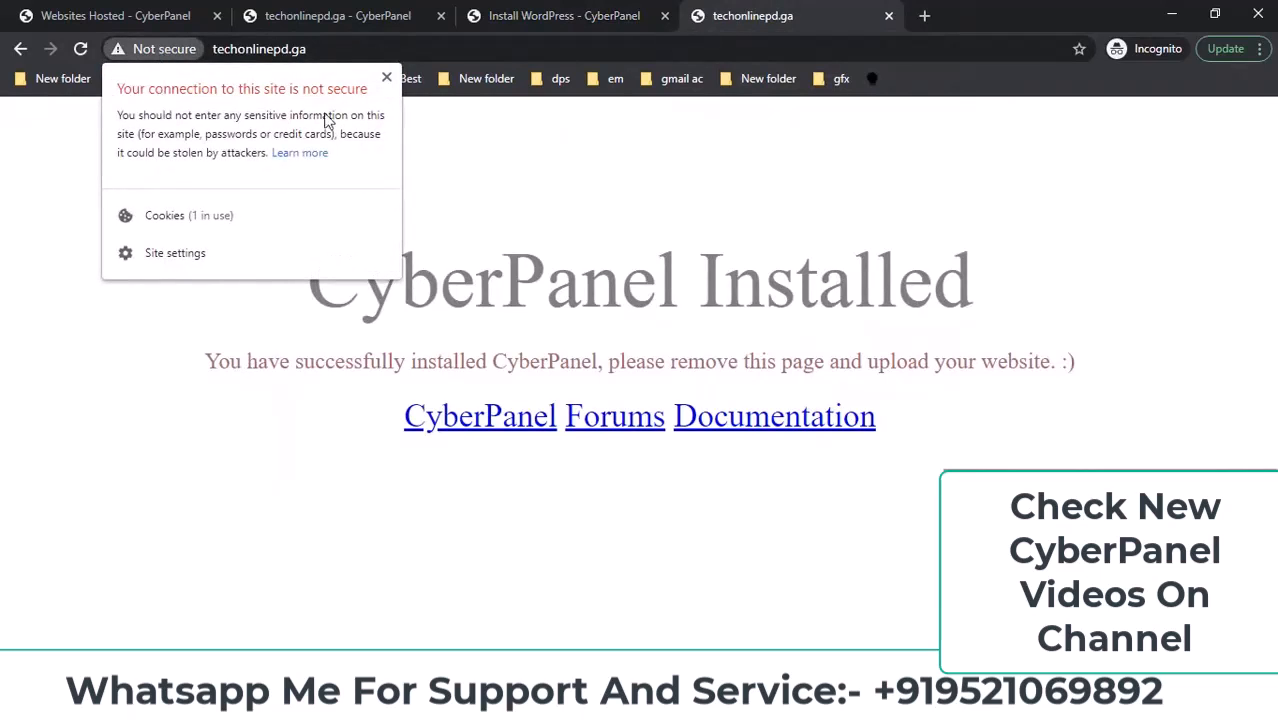
pyautogui.click(605, 10)
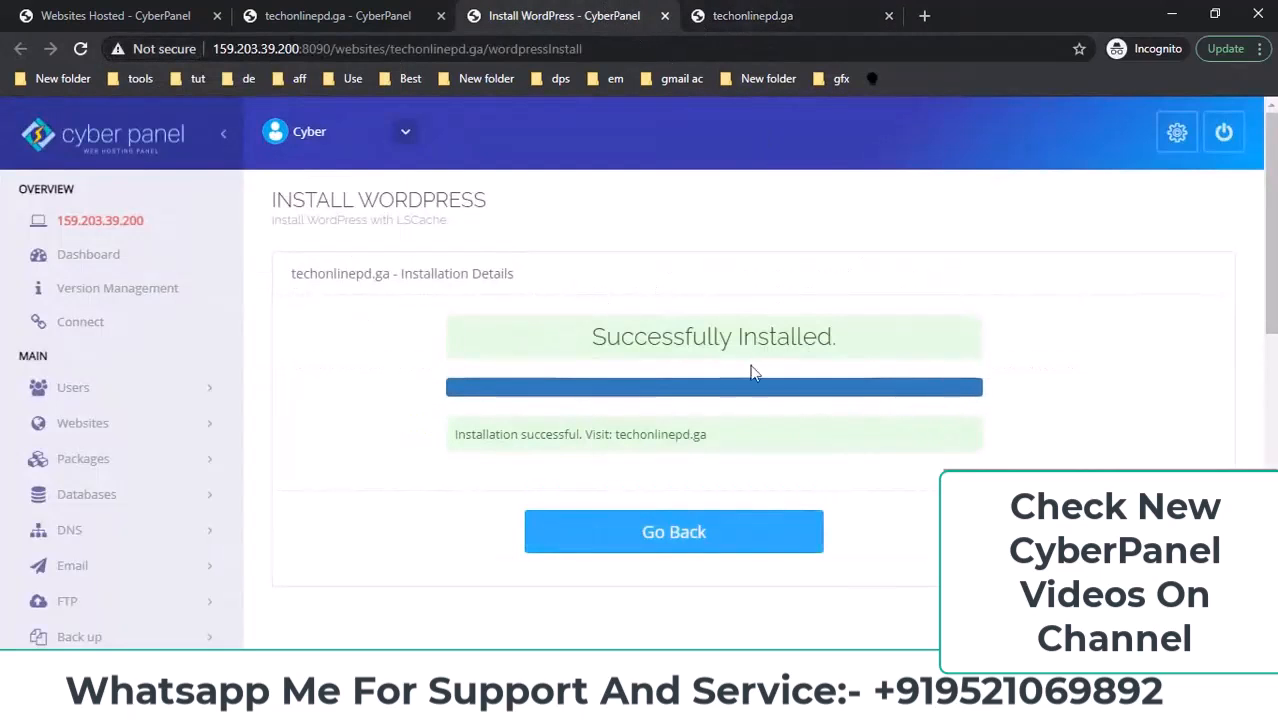
pyautogui.moveTo(585, 340); pyautogui.dragTo(855, 342)
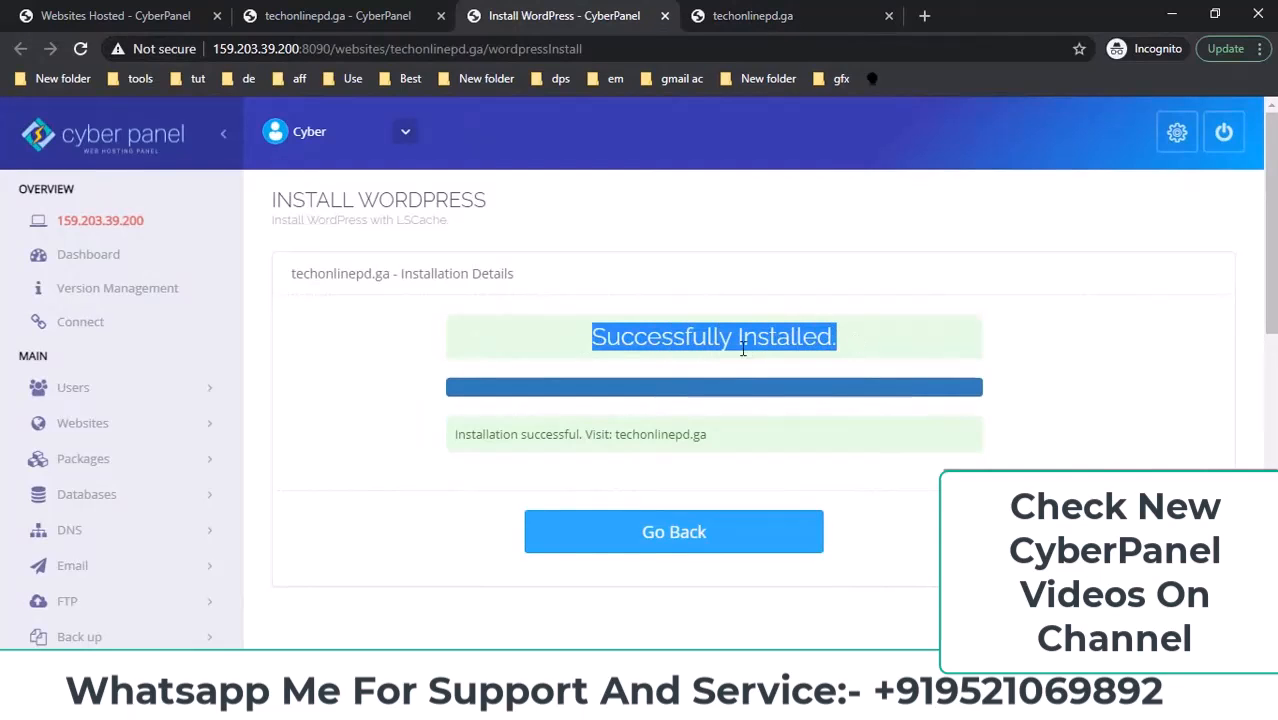
pyautogui.click(770, 12)
# Reload techonlinepd.ga to show the new WordPress title and default tagline.
pyautogui.click(386, 48)
pyautogui.press('Return')
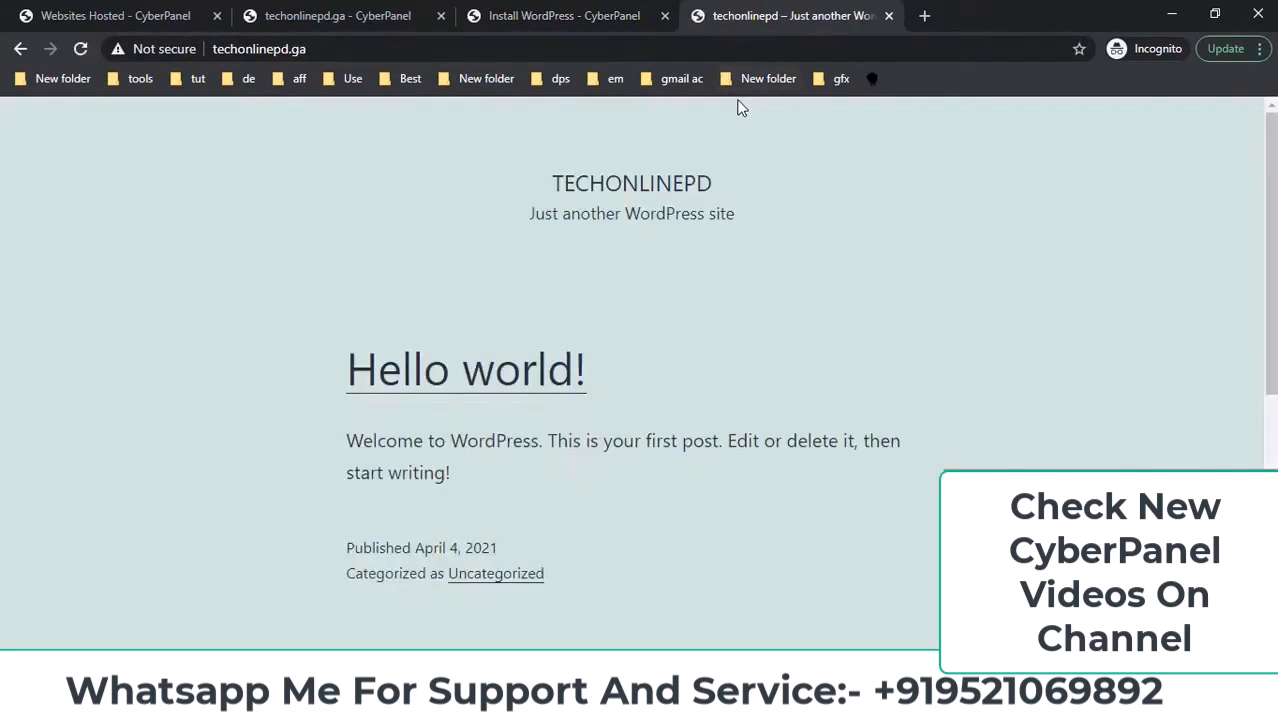
pyautogui.moveTo(559, 193); pyautogui.dragTo(757, 218)
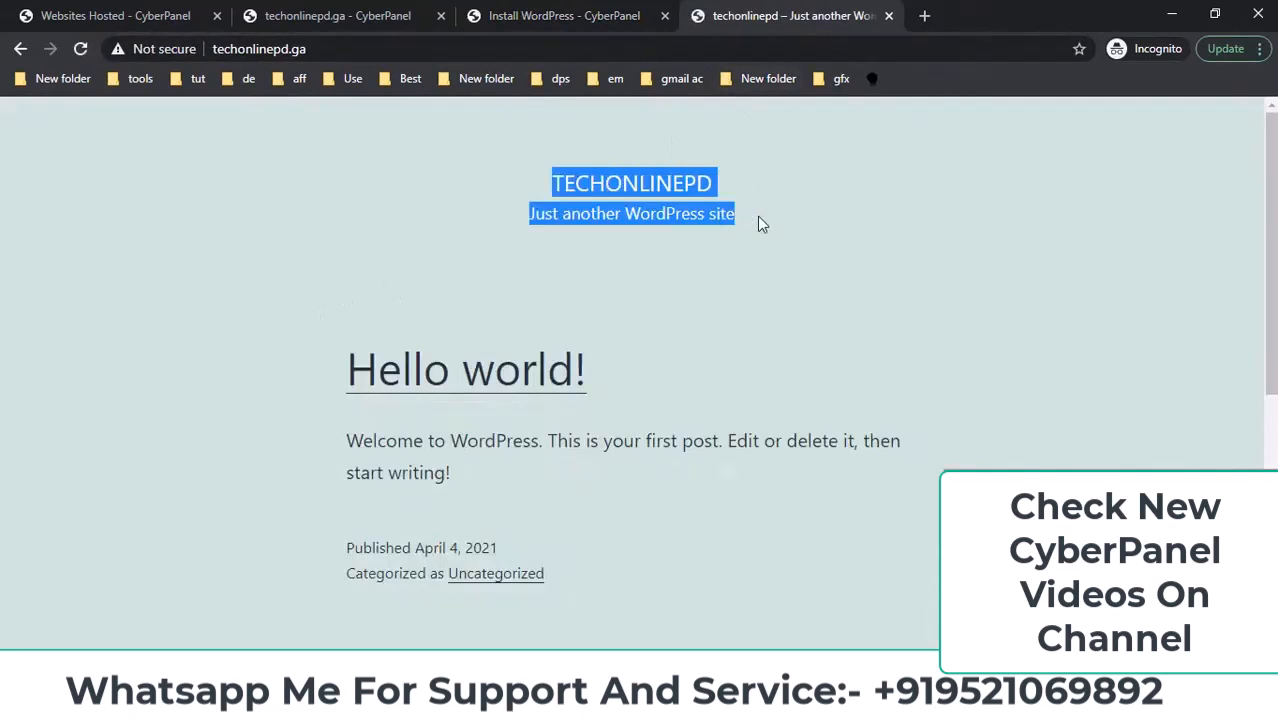
pyautogui.click(757, 218)
pyautogui.moveTo(530, 218); pyautogui.dragTo(779, 217)
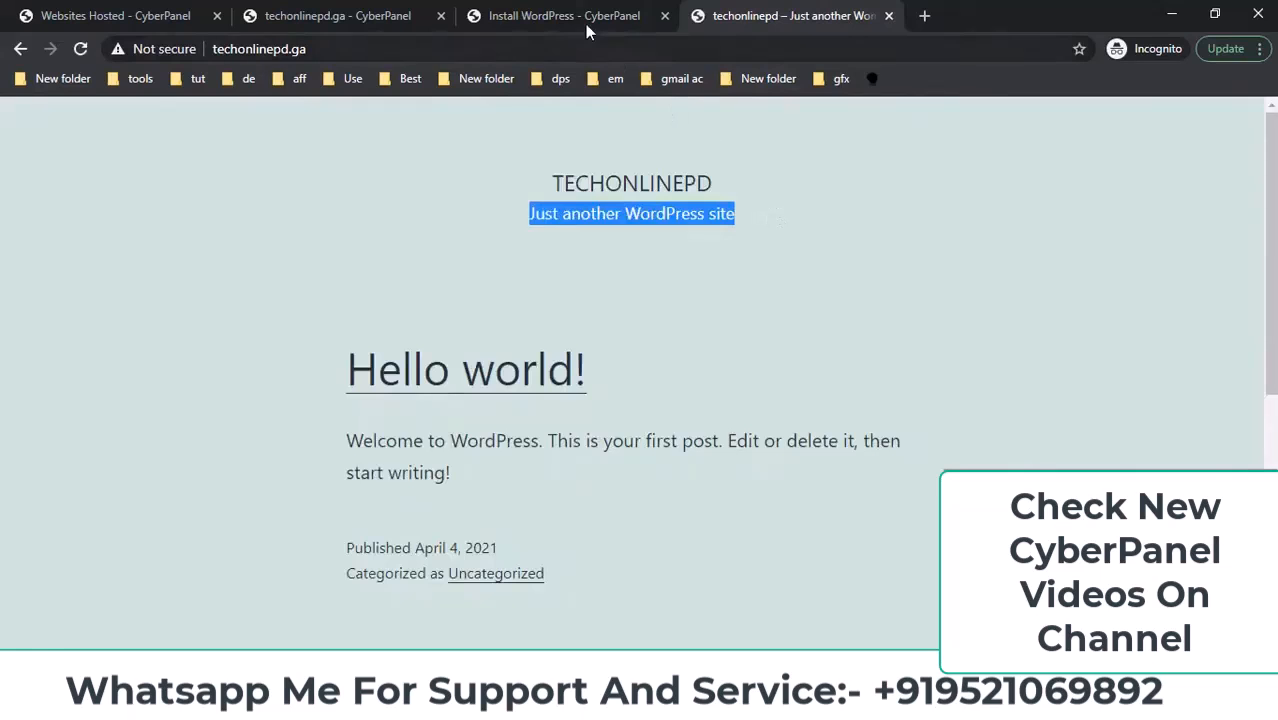
# Review the installer and CyberPanel pages, then return to the live site's address bar.
pyautogui.click(585, 20)
pyautogui.click(700, 512)
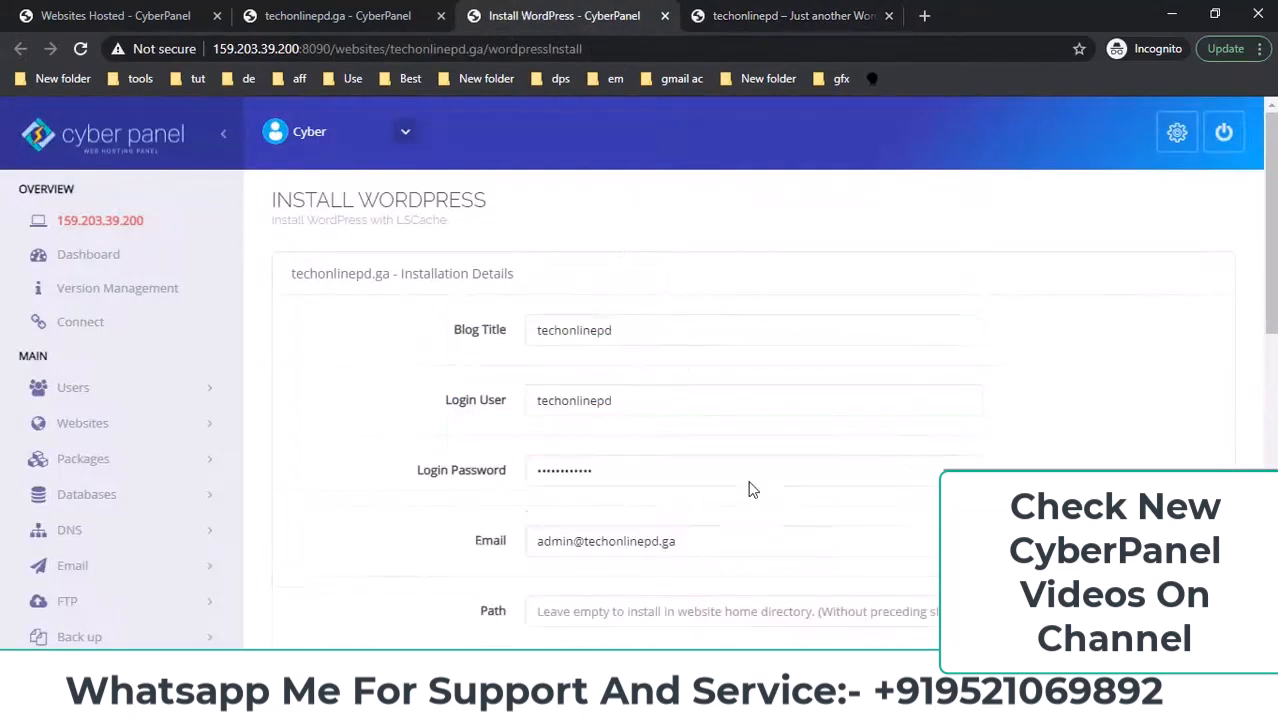
pyautogui.scroll(-2, 1025, 425)
pyautogui.scroll(-1, 1025, 431)
pyautogui.scroll(3, 813, 451)
pyautogui.click(335, 16)
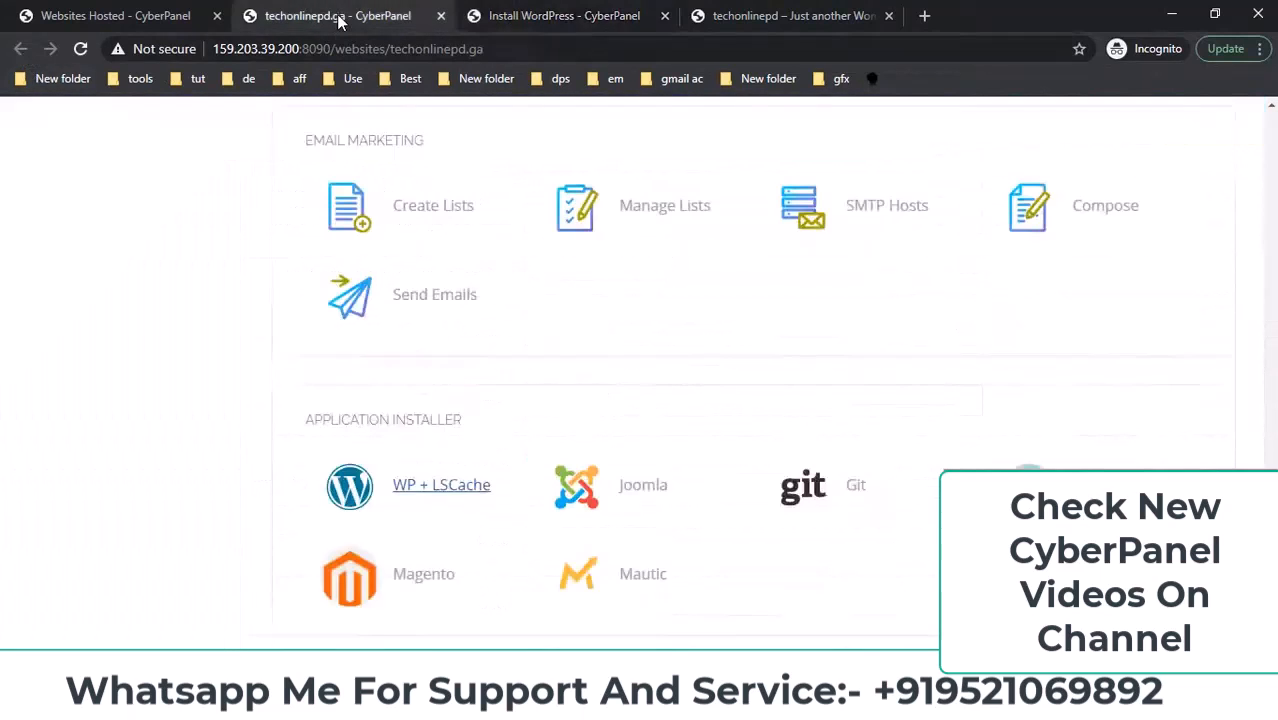
pyautogui.click(765, 16)
pyautogui.click(604, 47)
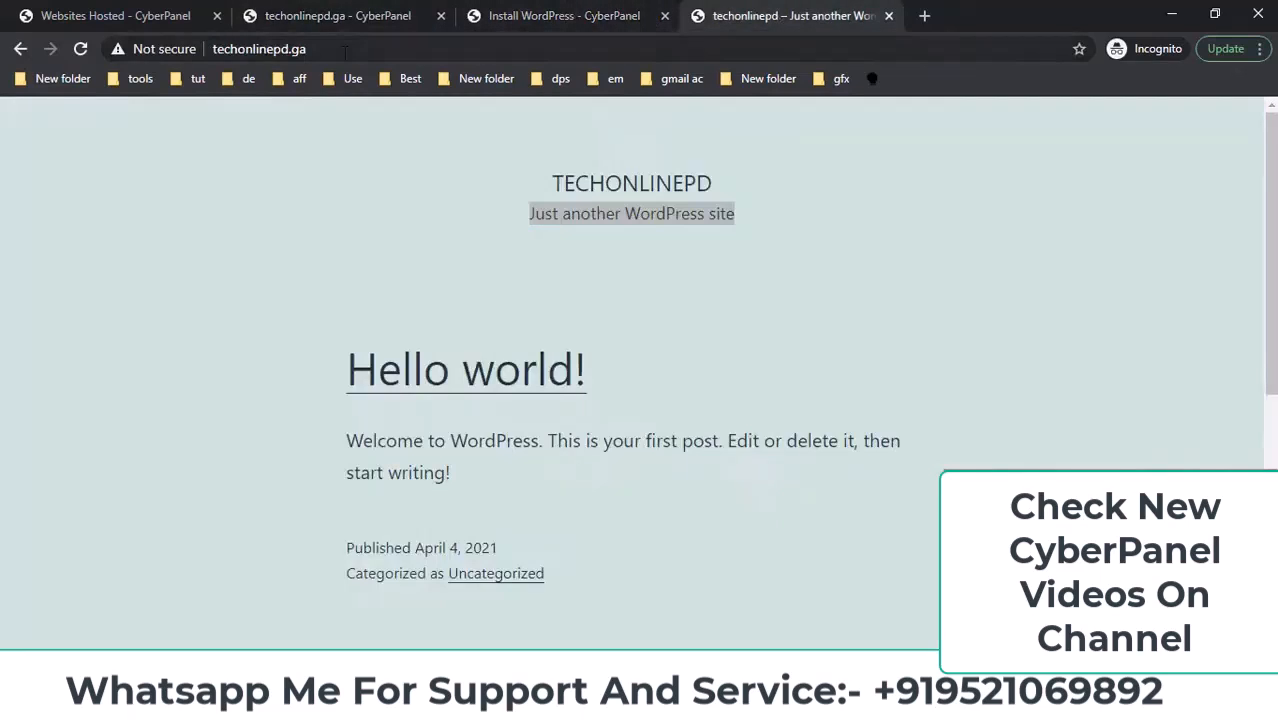
pyautogui.click(606, 46)
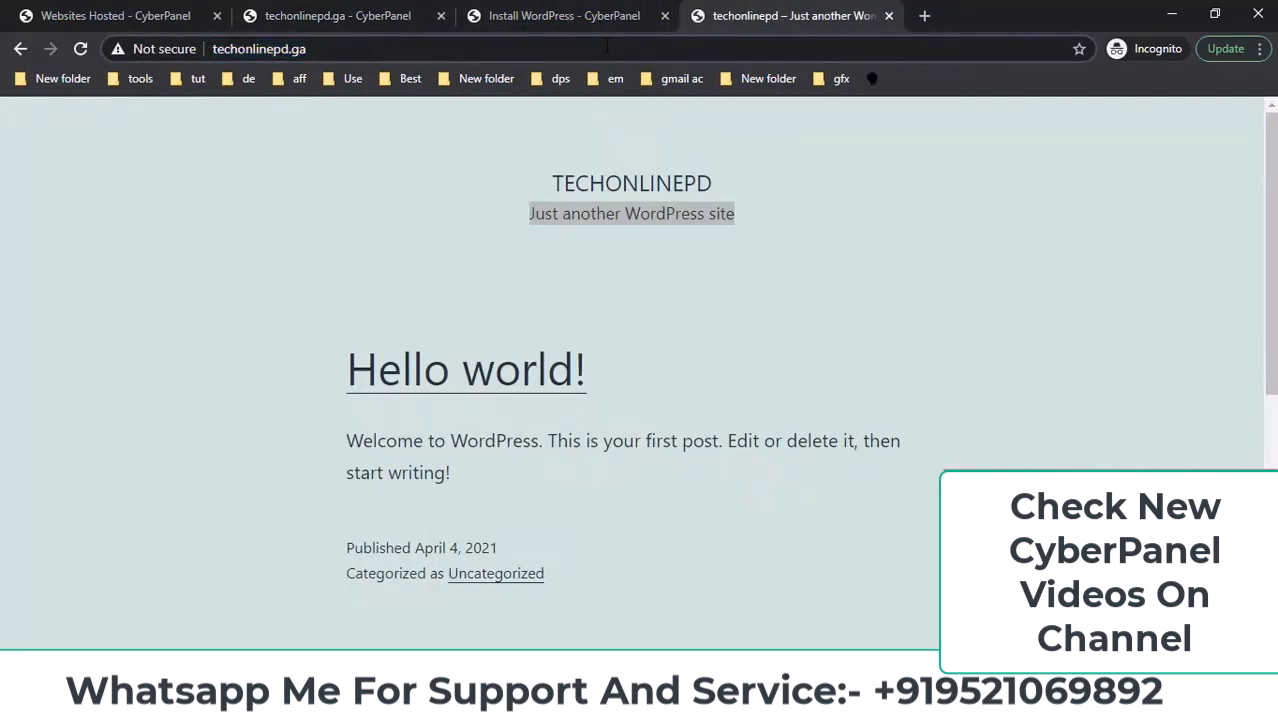
# Log in at techonlinepd.ga/wp-admin with the admin e-mail and the pasted password.
pyautogui.write('/wp-')
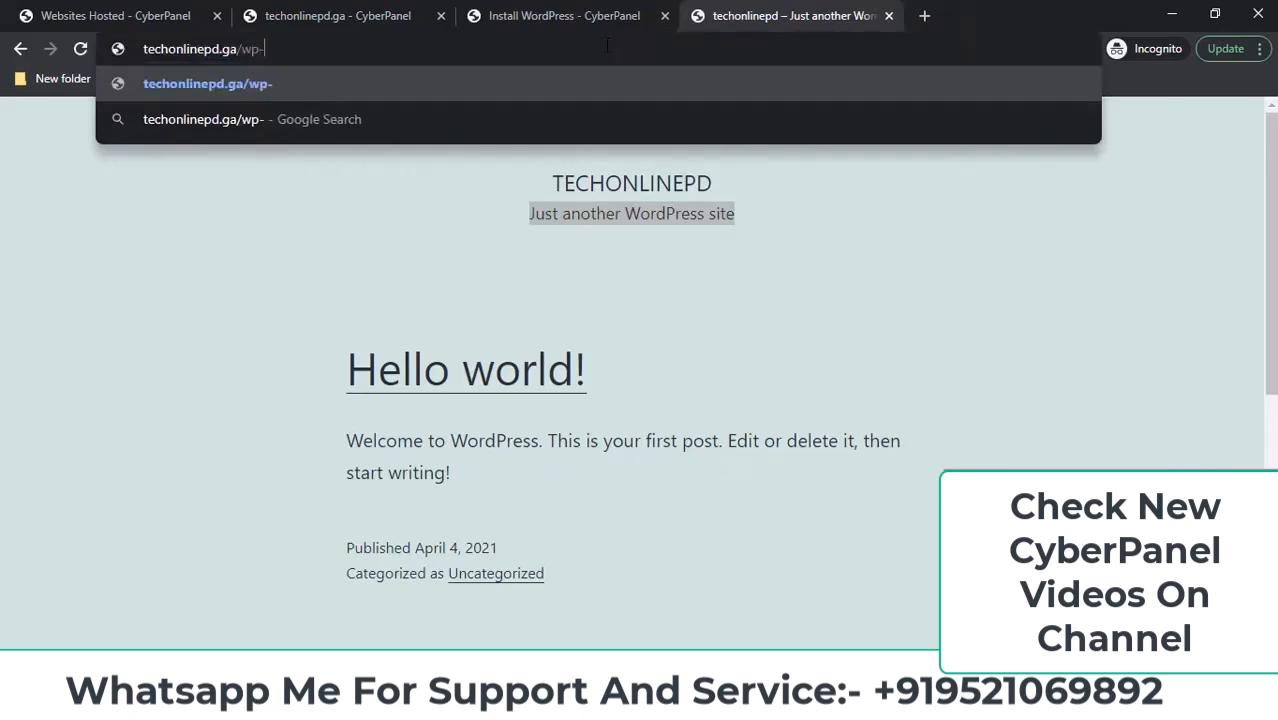
pyautogui.write('admin')
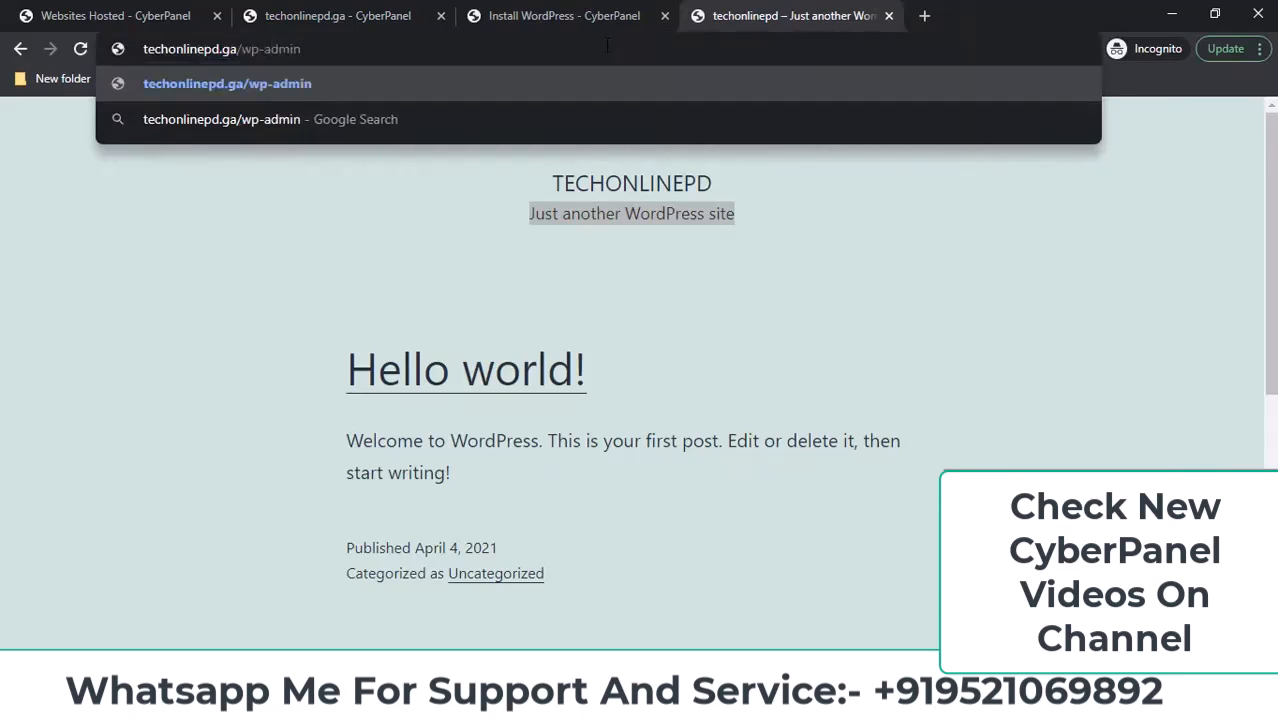
pyautogui.press('Return')
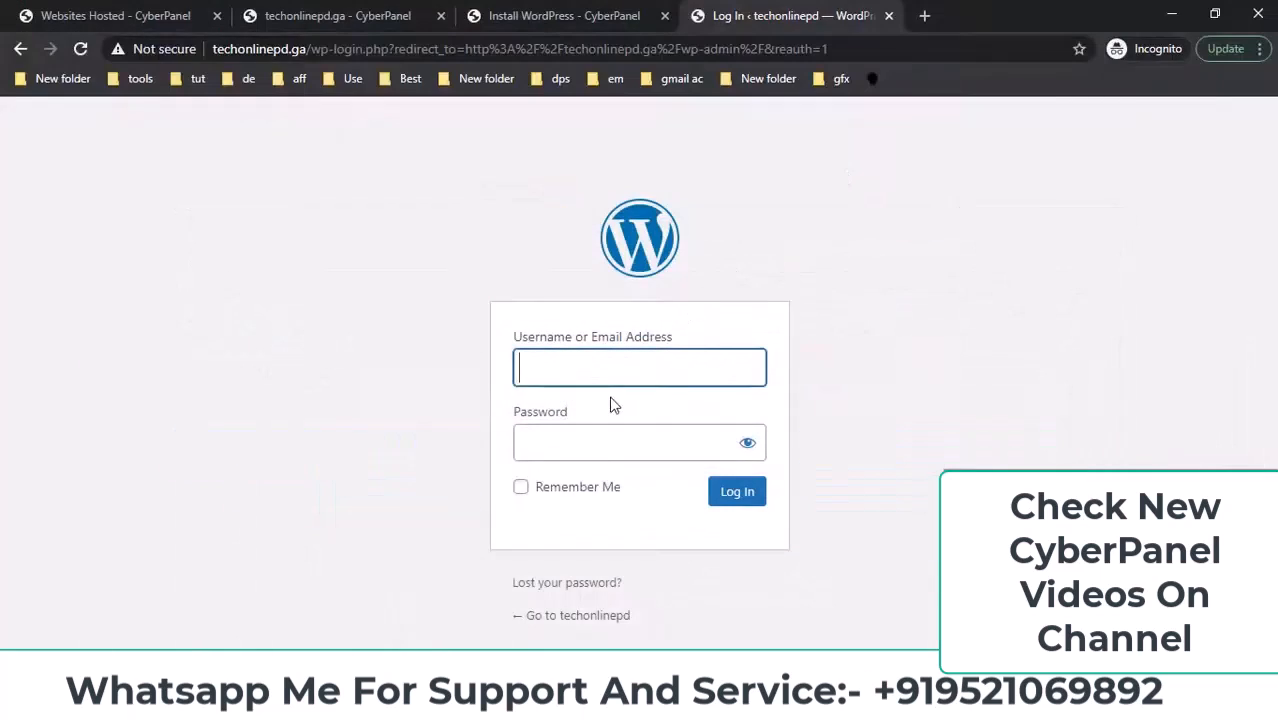
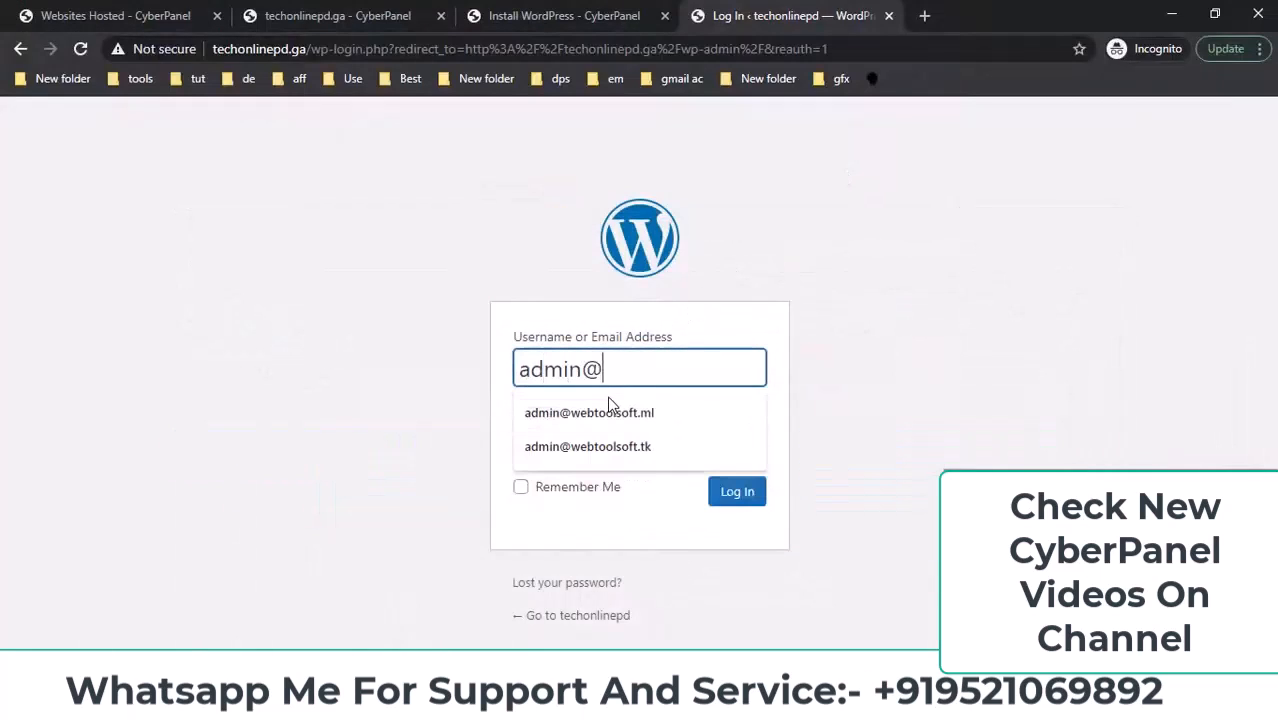
pyautogui.press('Tab')
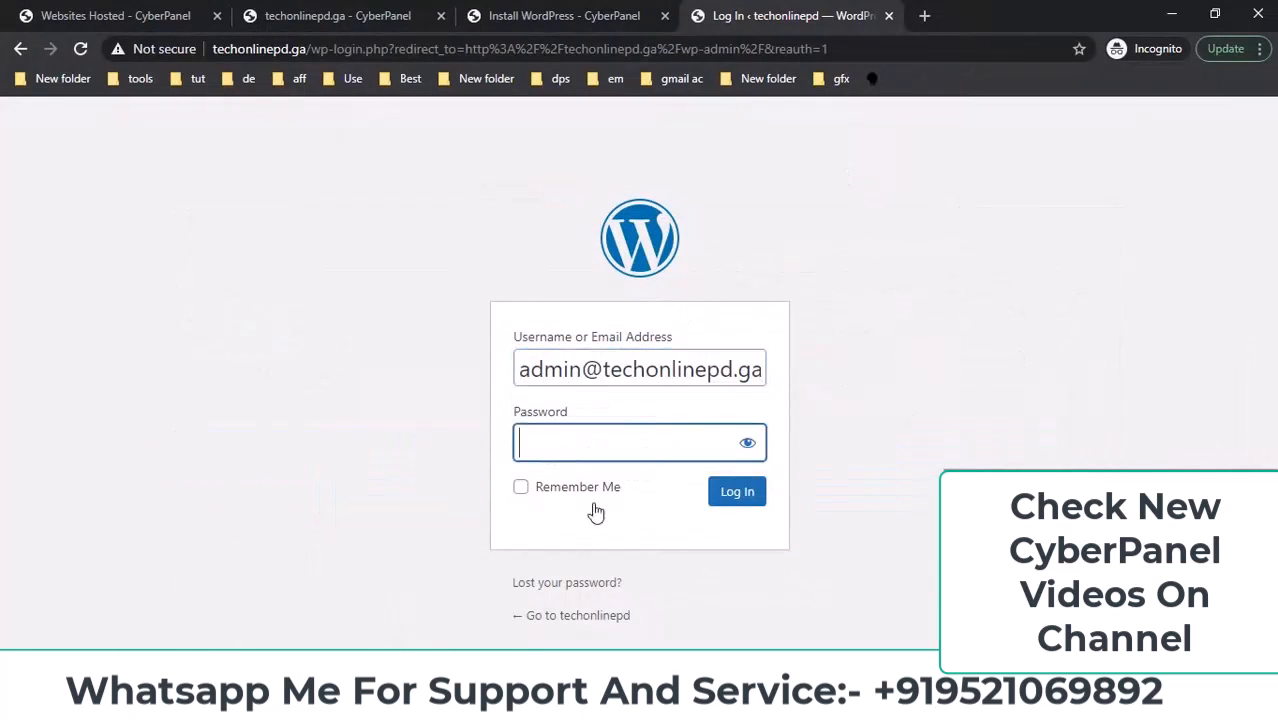
pyautogui.hotkey('alt', 'Tab')
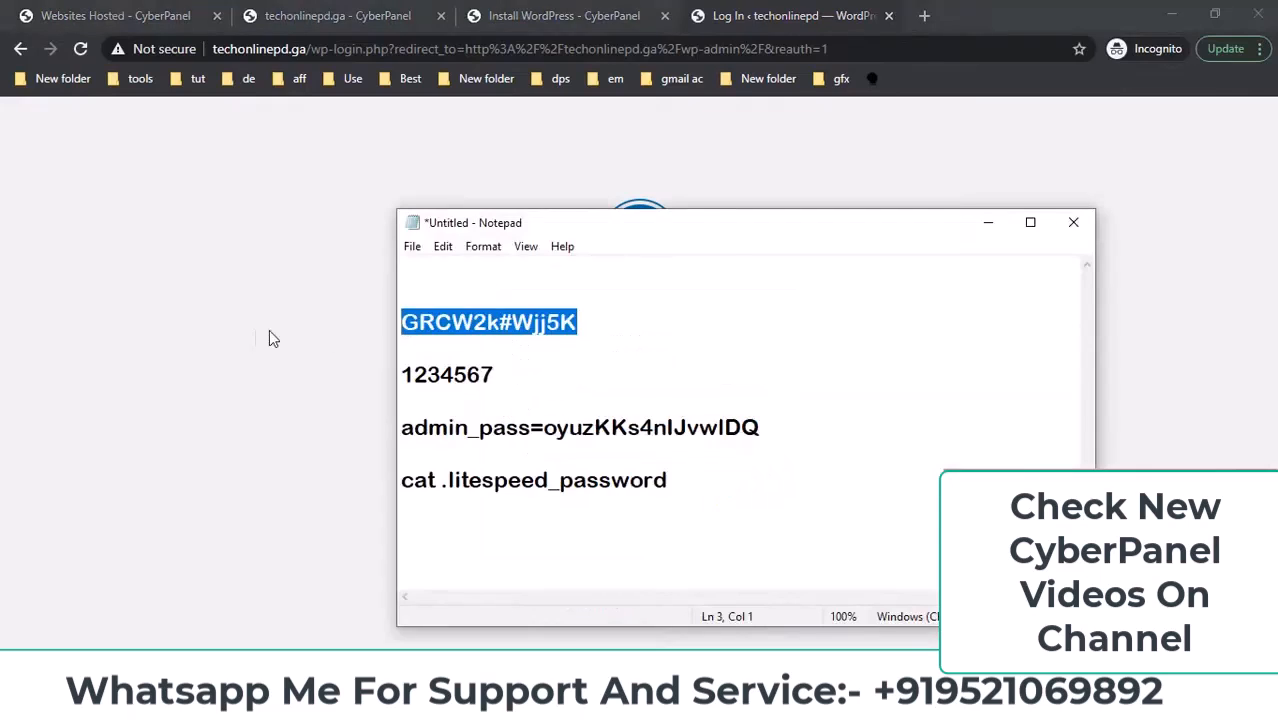
pyautogui.click(331, 340)
pyautogui.click(588, 434)
pyautogui.hotkey('ctrl', 'v')
pyautogui.click(742, 502)
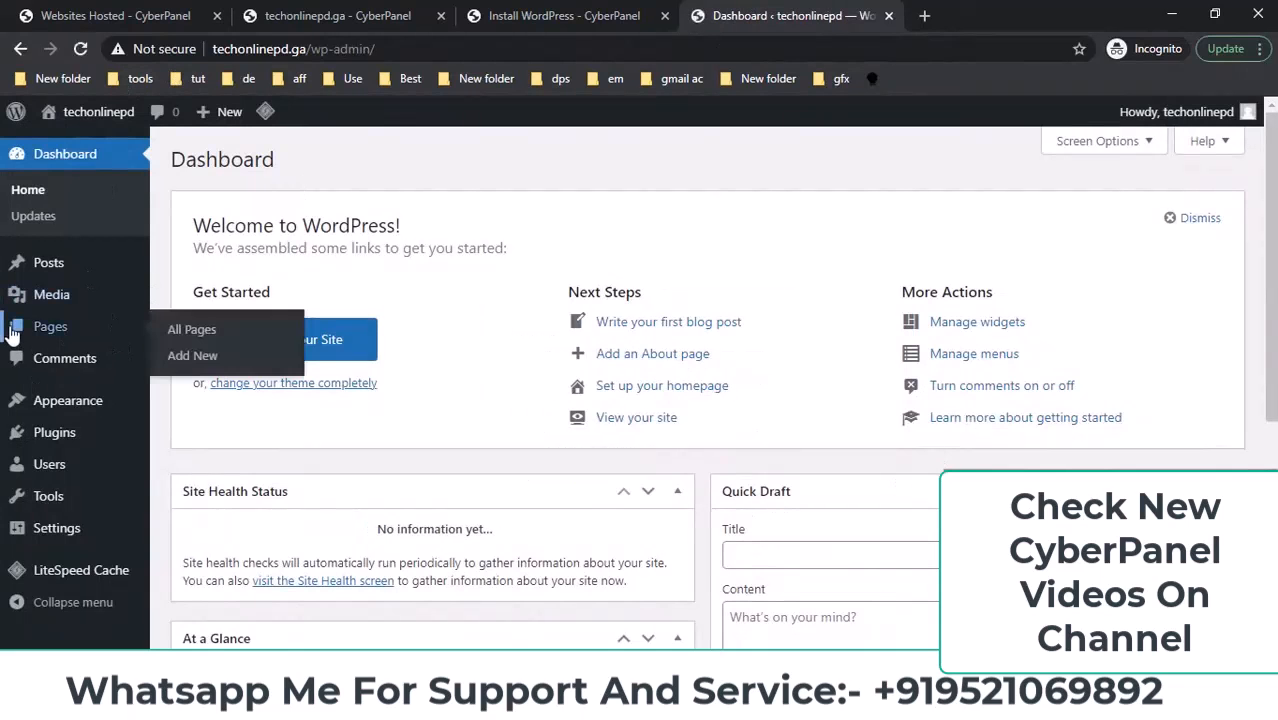
# Check the Dashboard's 'Not secure' connection details and go back to the Install WordPress tab.
pyautogui.scroll(-1, 118, 340)
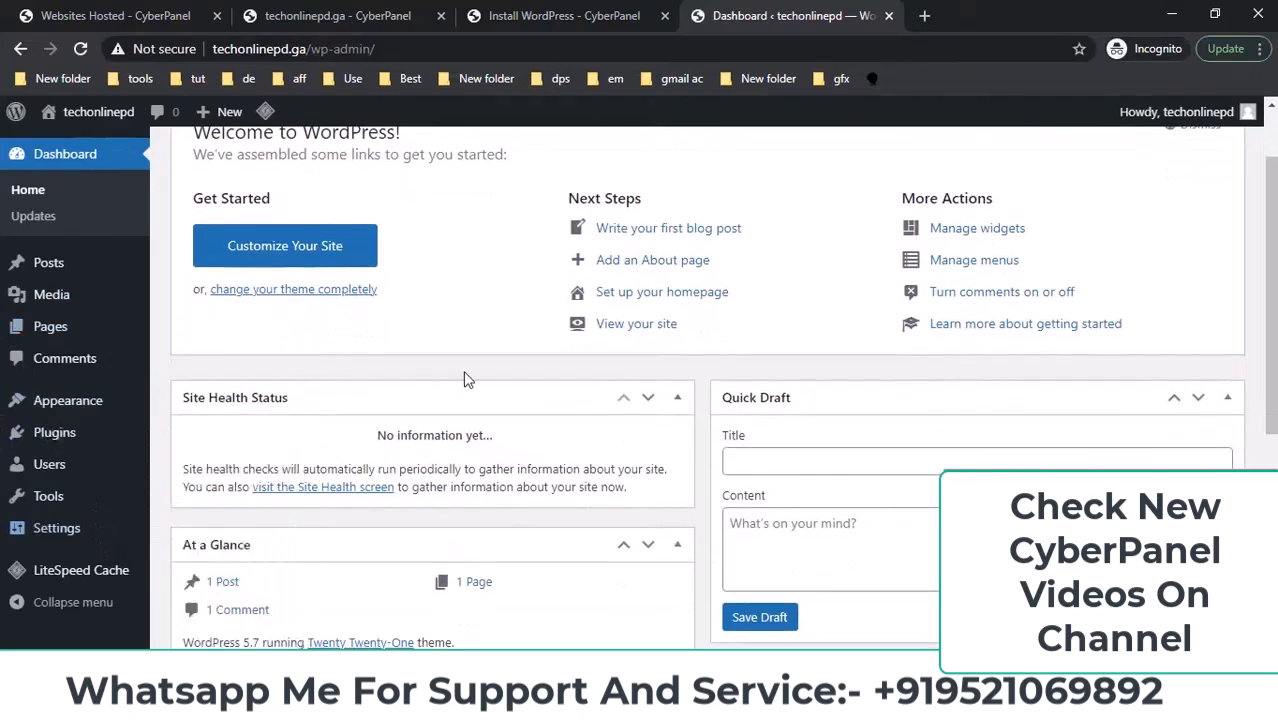
pyautogui.scroll(1, 465, 378)
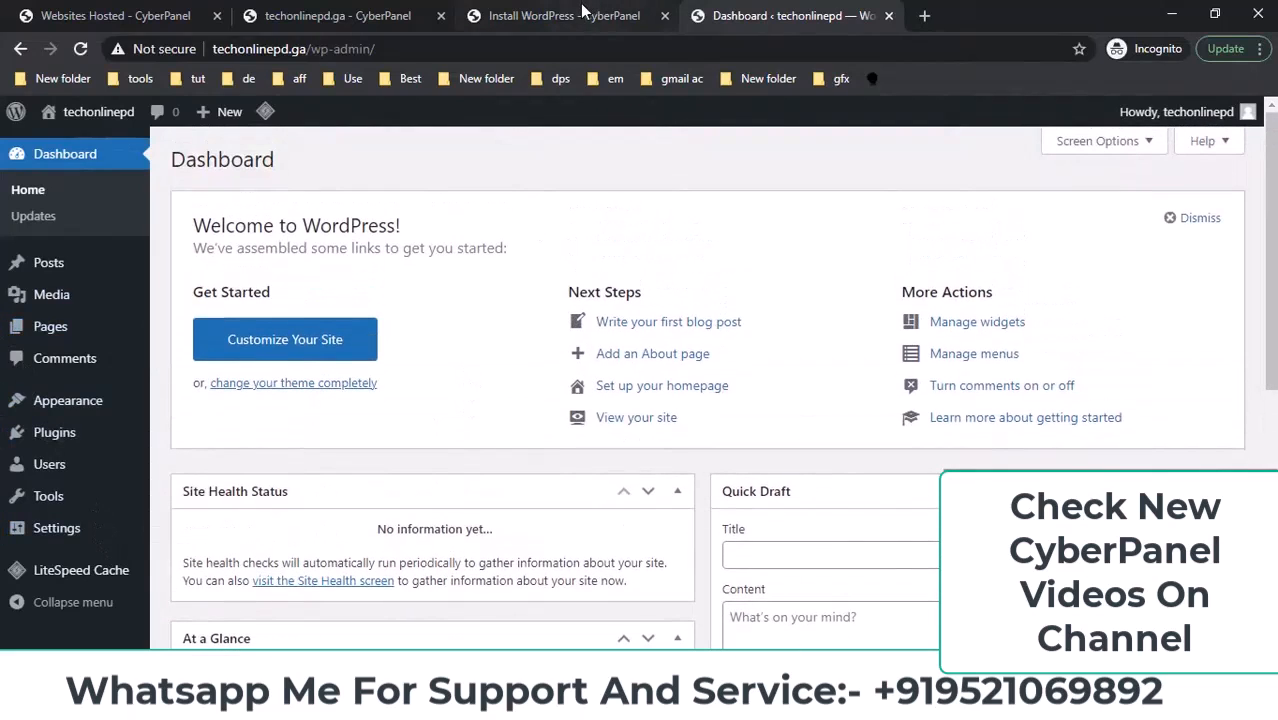
pyautogui.click(152, 50)
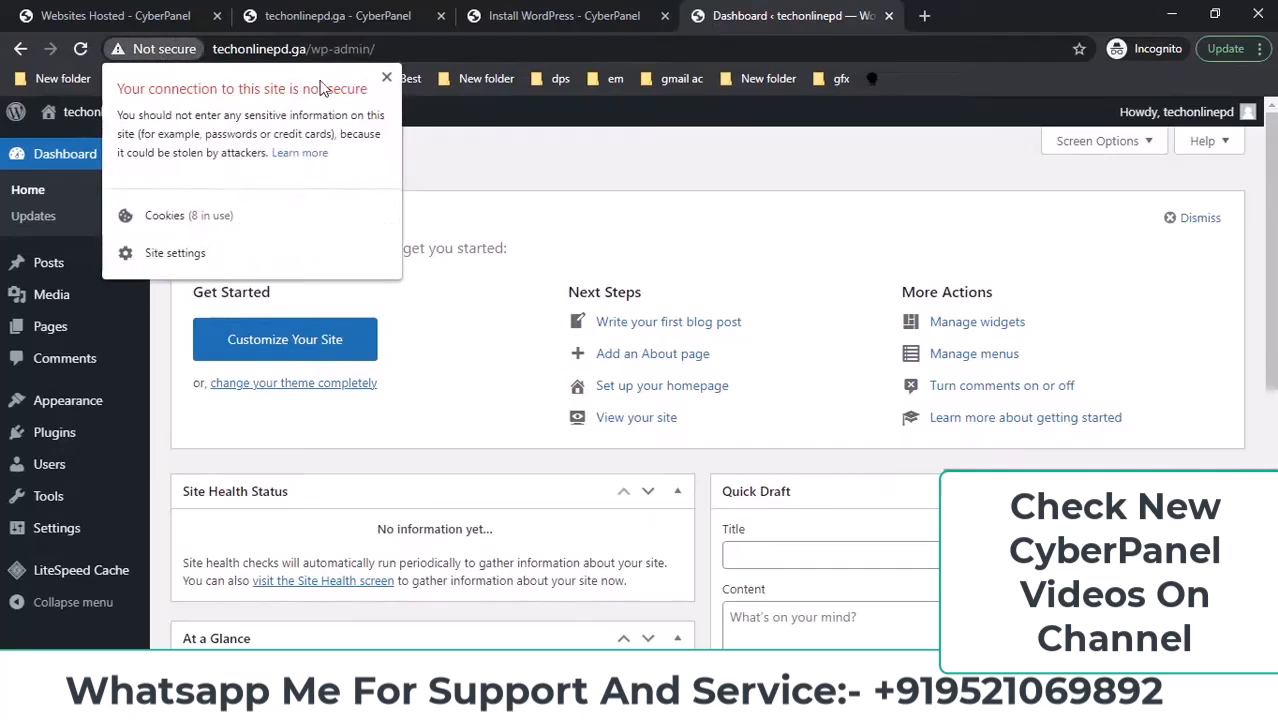
pyautogui.click(384, 78)
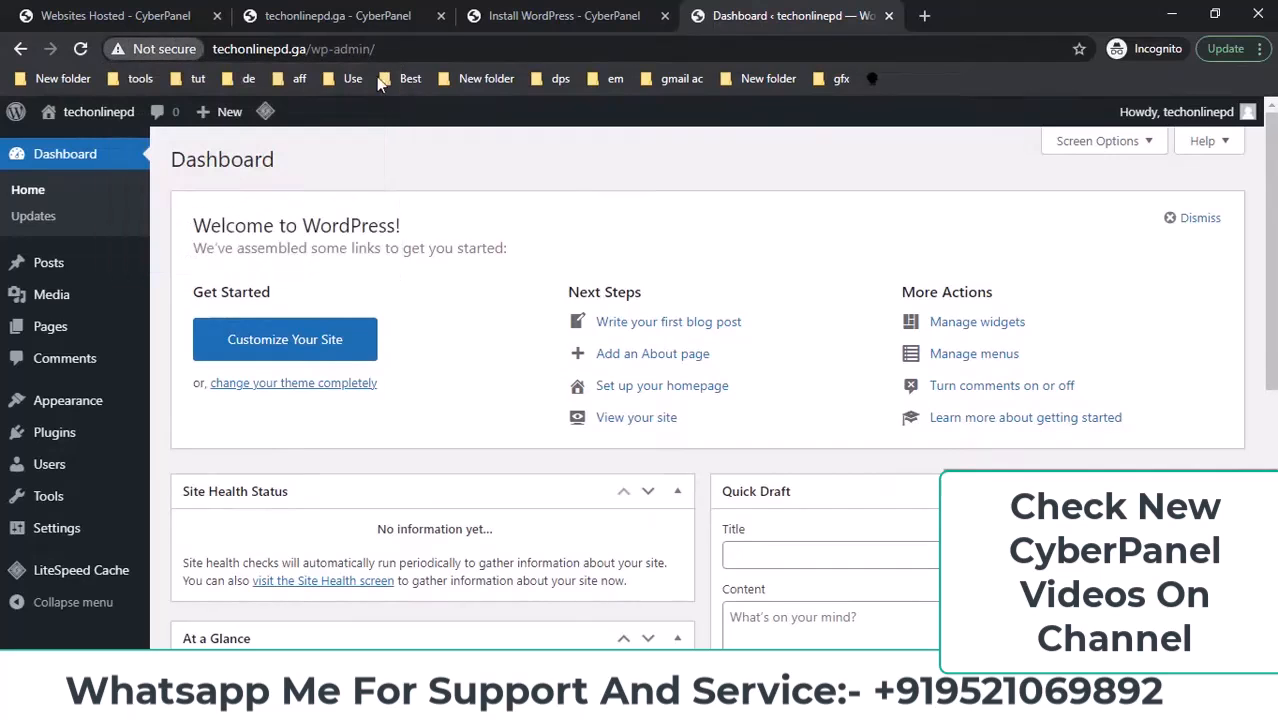
pyautogui.click(527, 18)
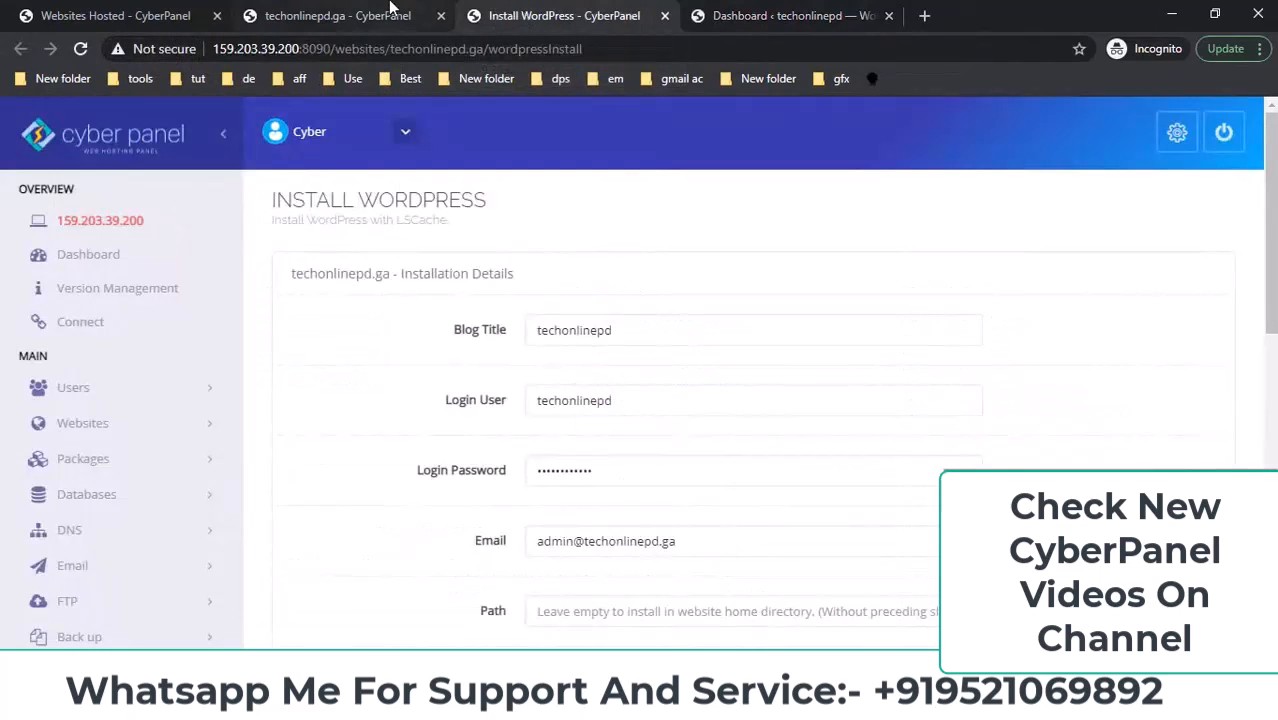
# Open Manage SSL from CyberPanel's SSL menu.
pyautogui.scroll(-4, 28, 440)
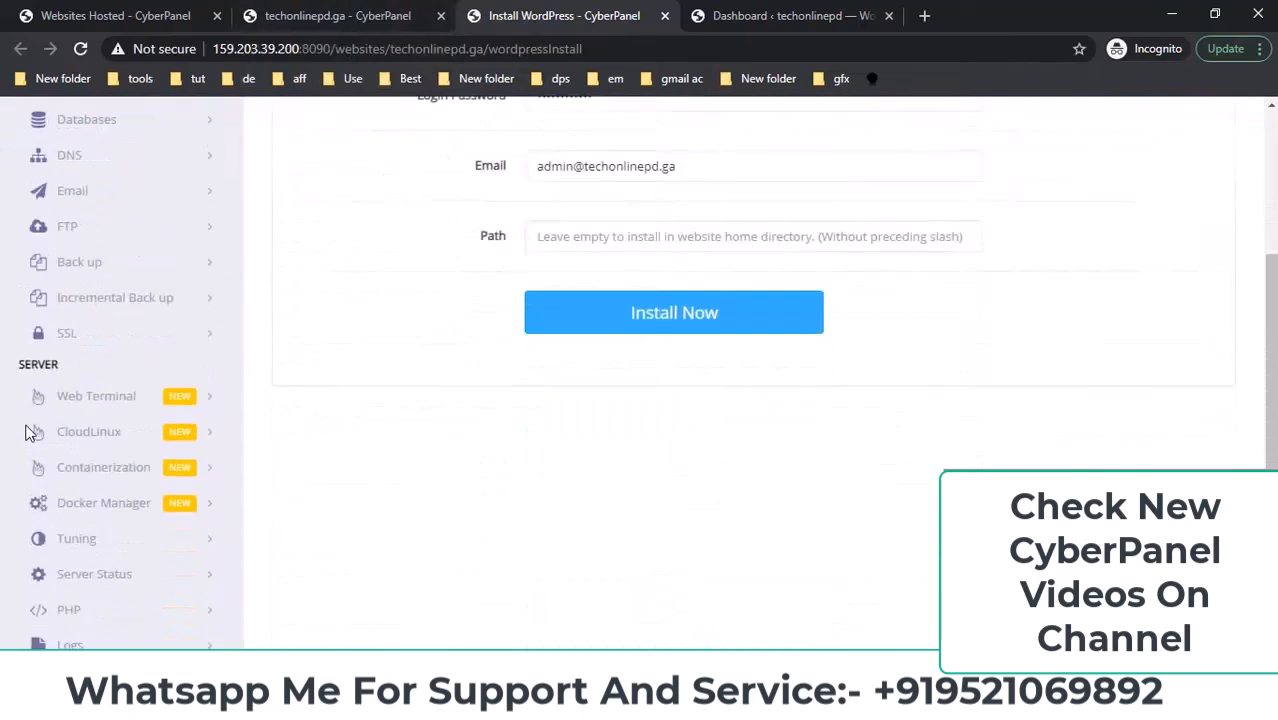
pyautogui.click(62, 340)
pyautogui.scroll(-1, 205, 391)
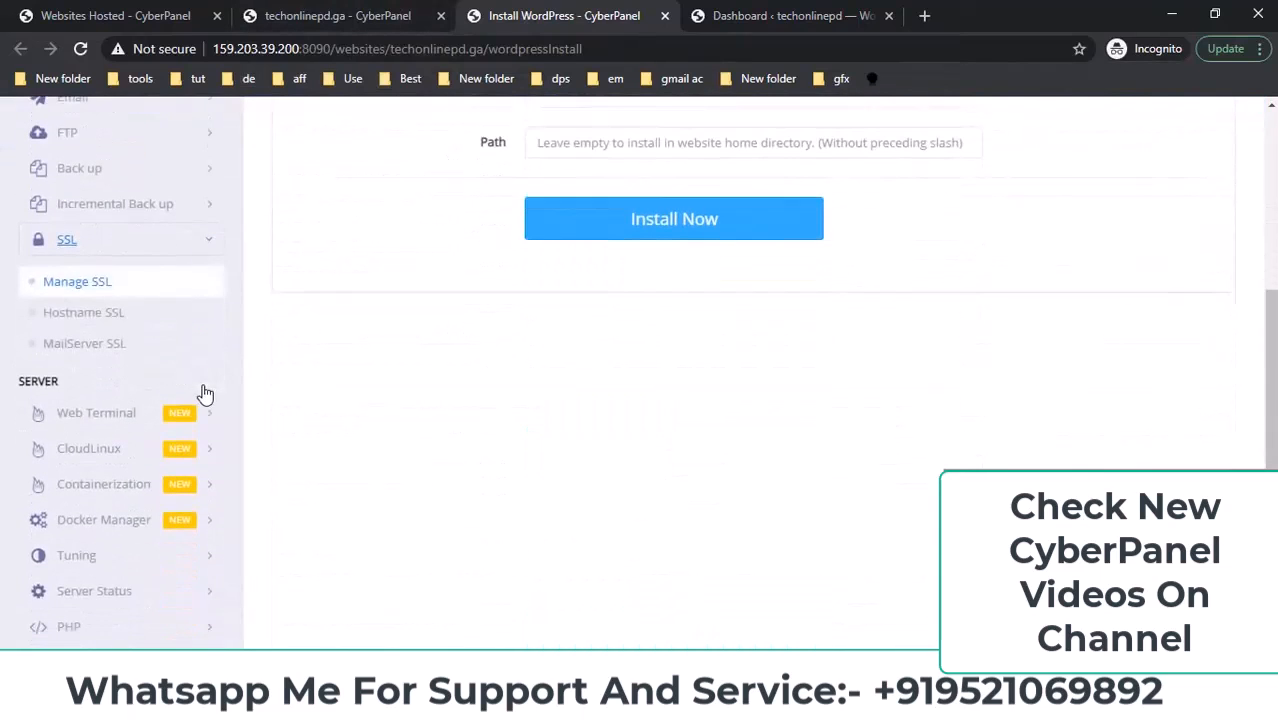
pyautogui.click(80, 283)
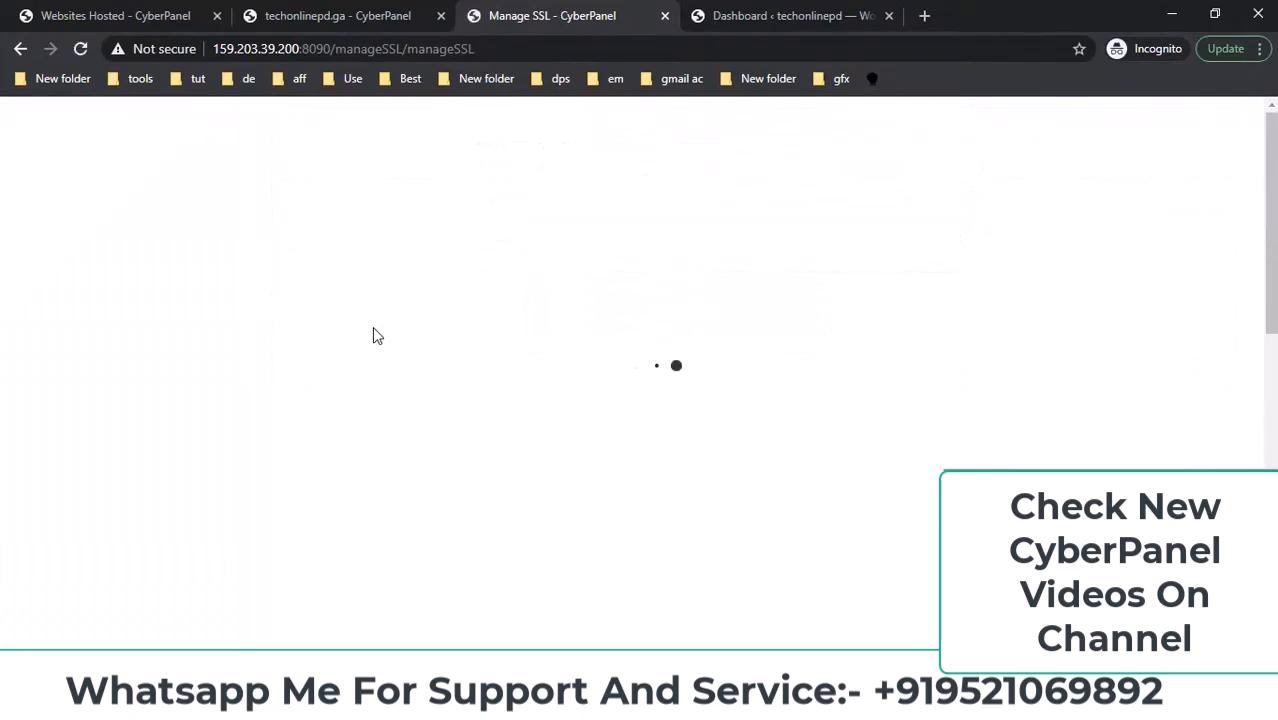
# Issue a Let's Encrypt certificate for techonlinepd.ga and confirm the 'SSL Issued' message.
pyautogui.click(565, 352)
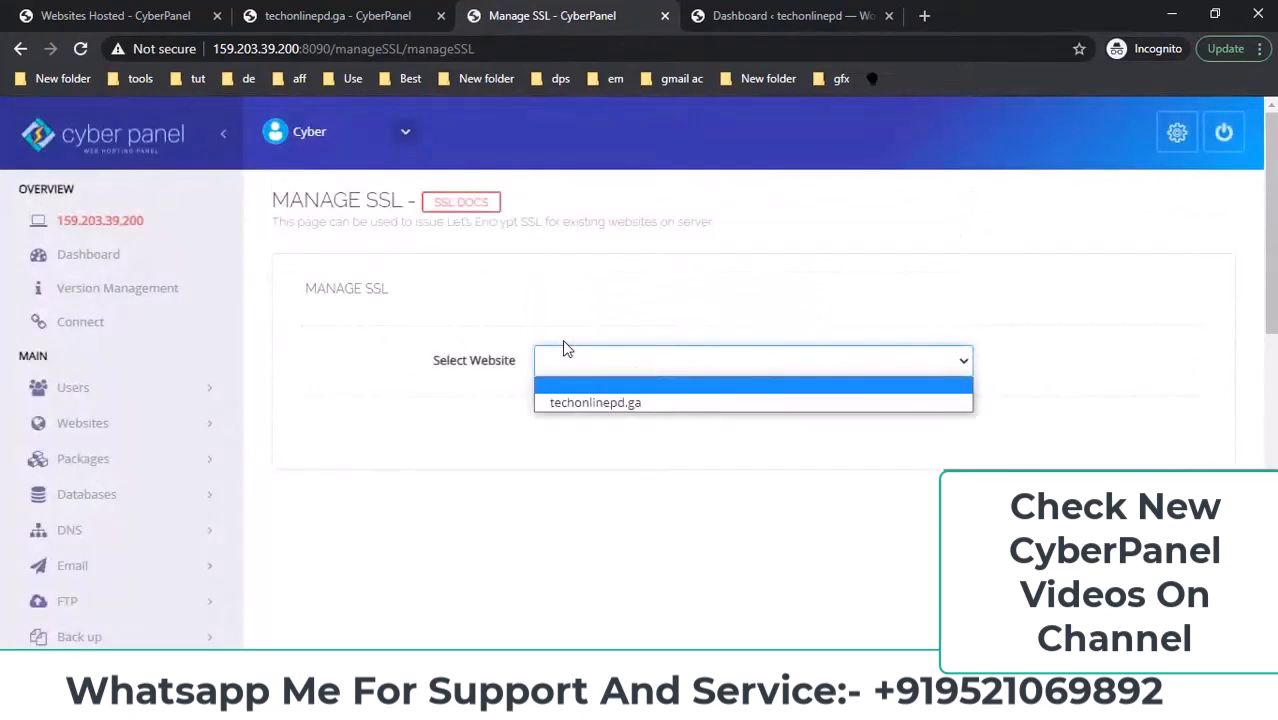
pyautogui.click(562, 405)
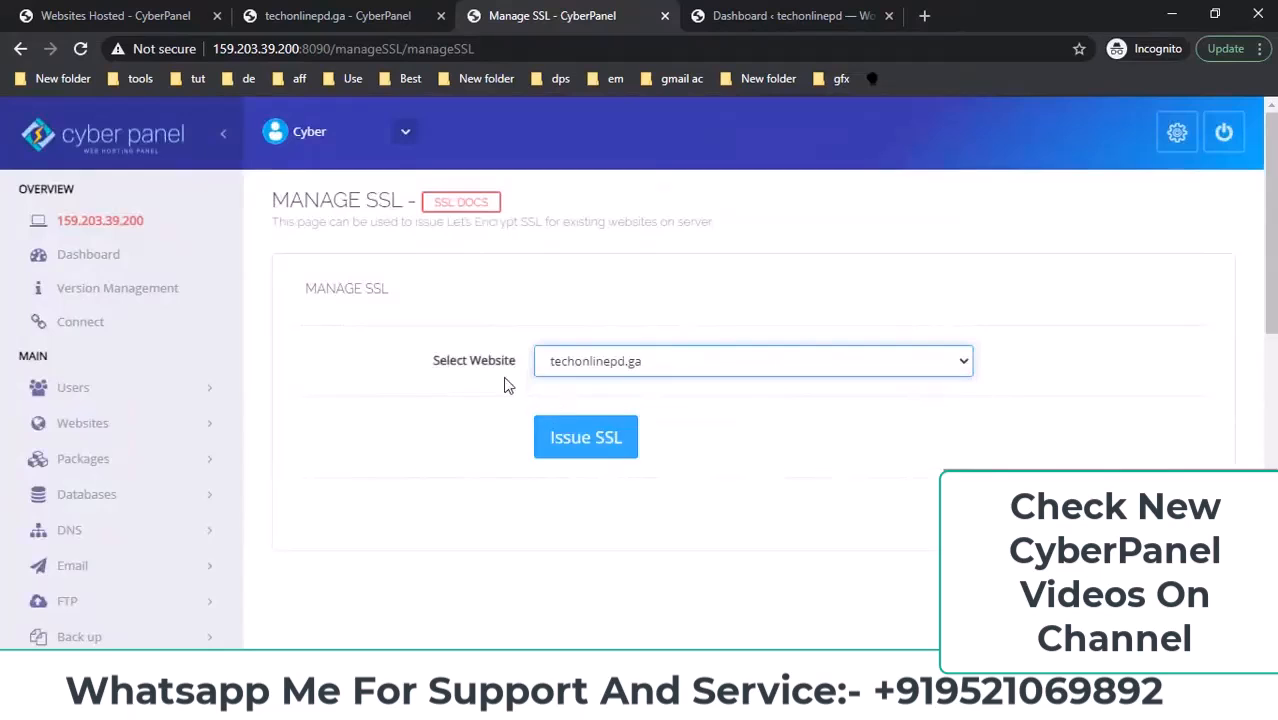
pyautogui.scroll(-1, 520, 380)
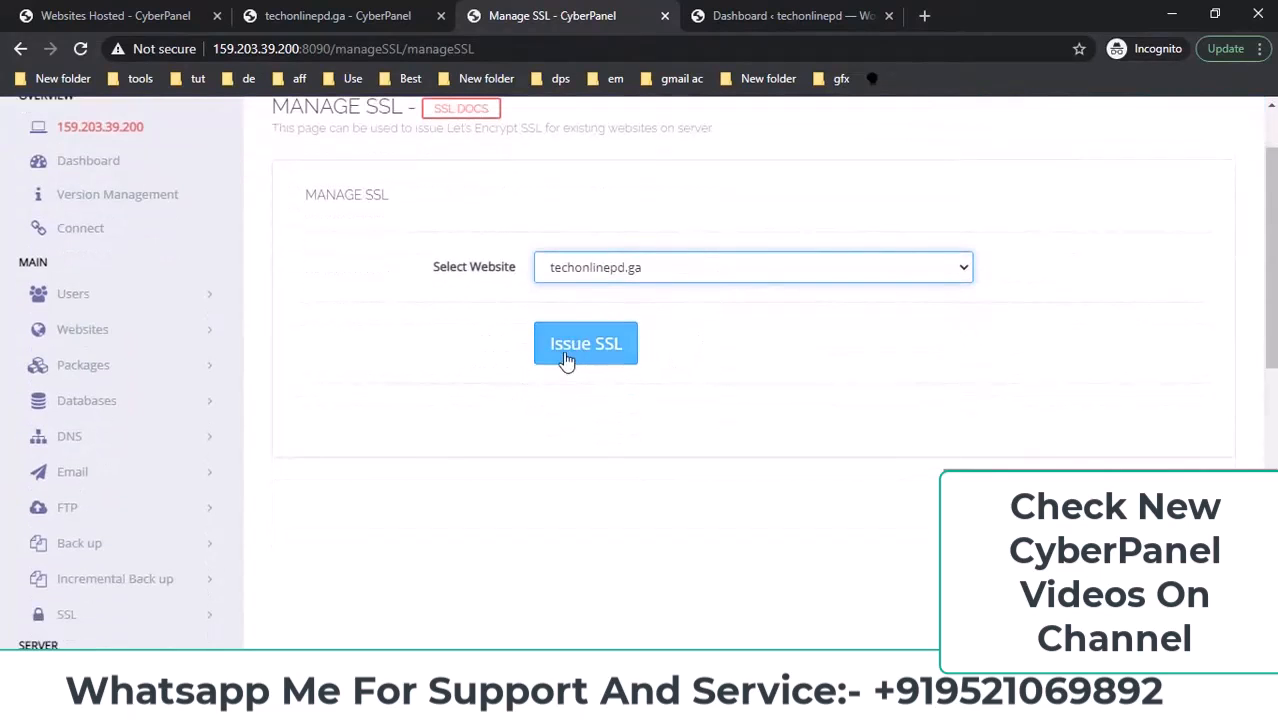
pyautogui.click(564, 354)
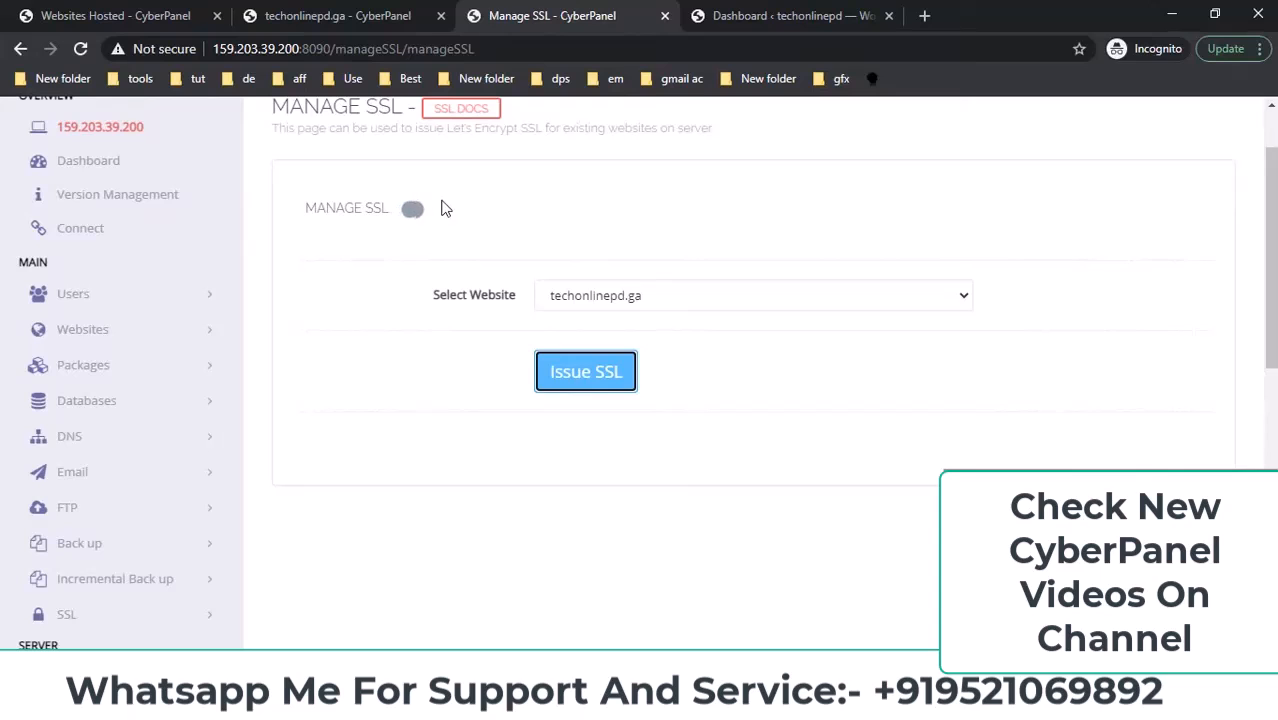
pyautogui.click(752, 16)
pyautogui.click(615, 16)
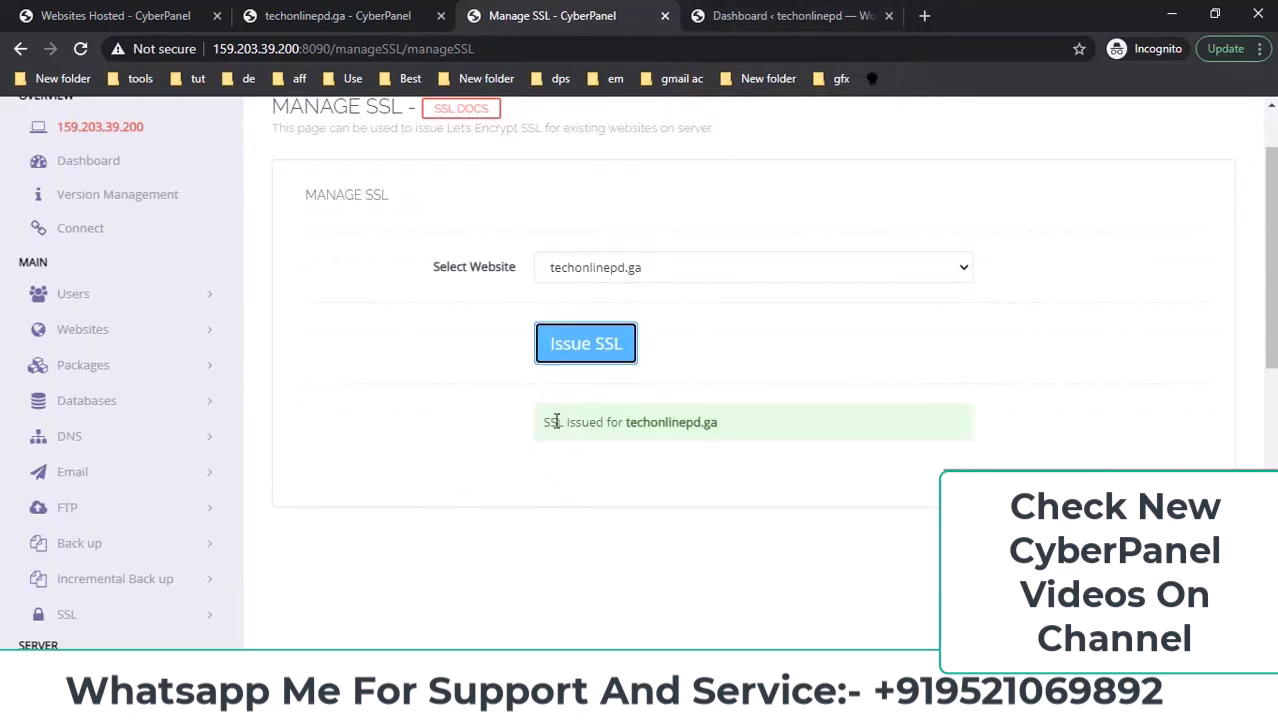
pyautogui.moveTo(542, 421); pyautogui.dragTo(808, 427)
pyautogui.click(775, 15)
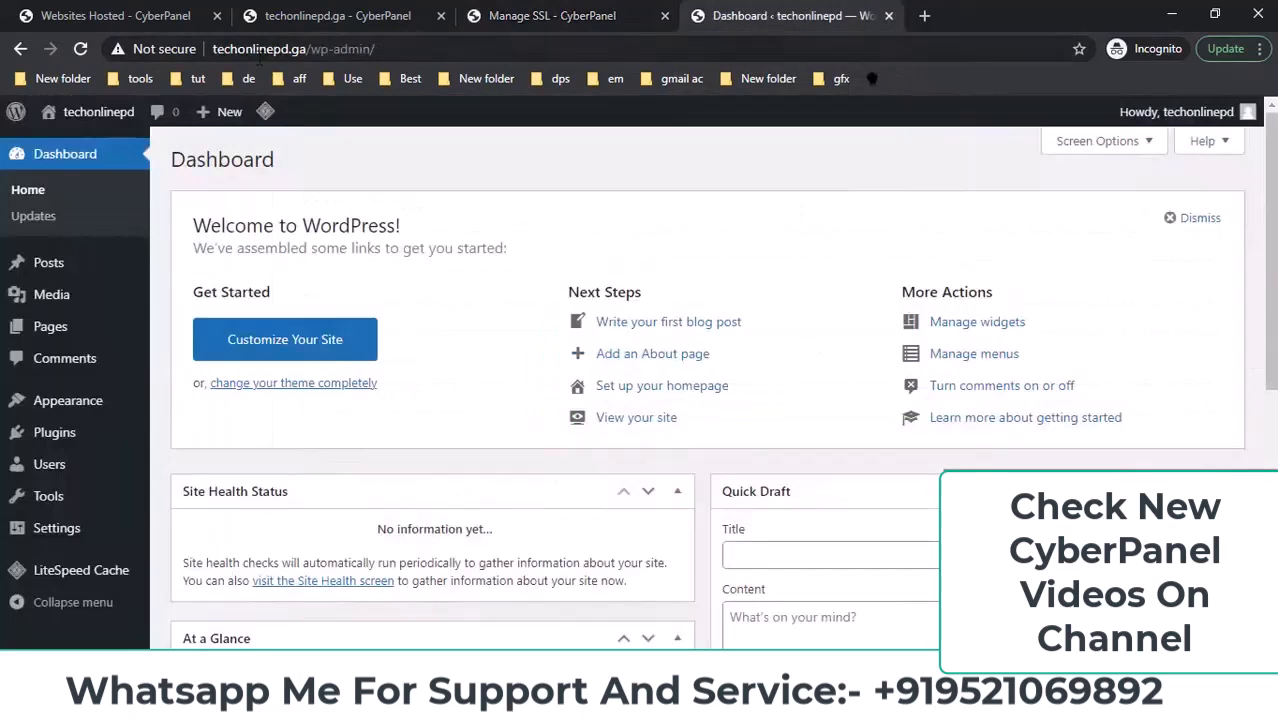
pyautogui.click(82, 49)
pyautogui.doubleClick(214, 51)
pyautogui.click(214, 51)
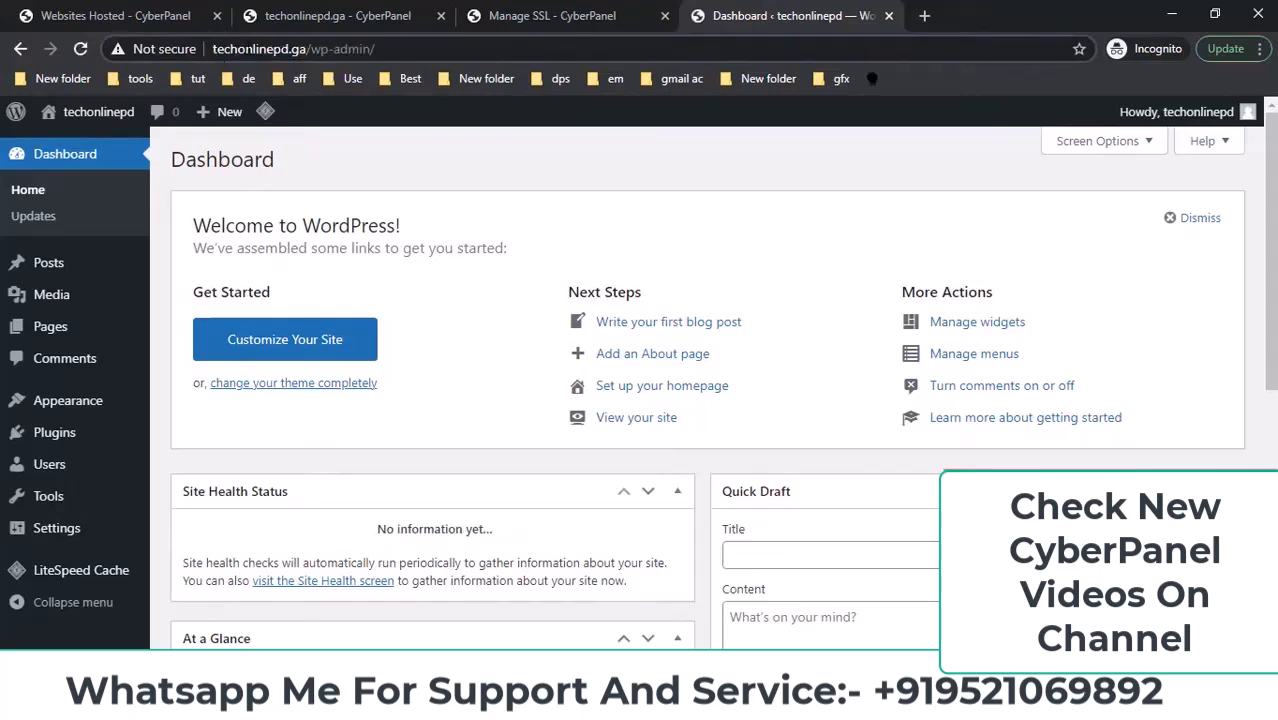
pyautogui.write('https://')
pyautogui.press('Return')
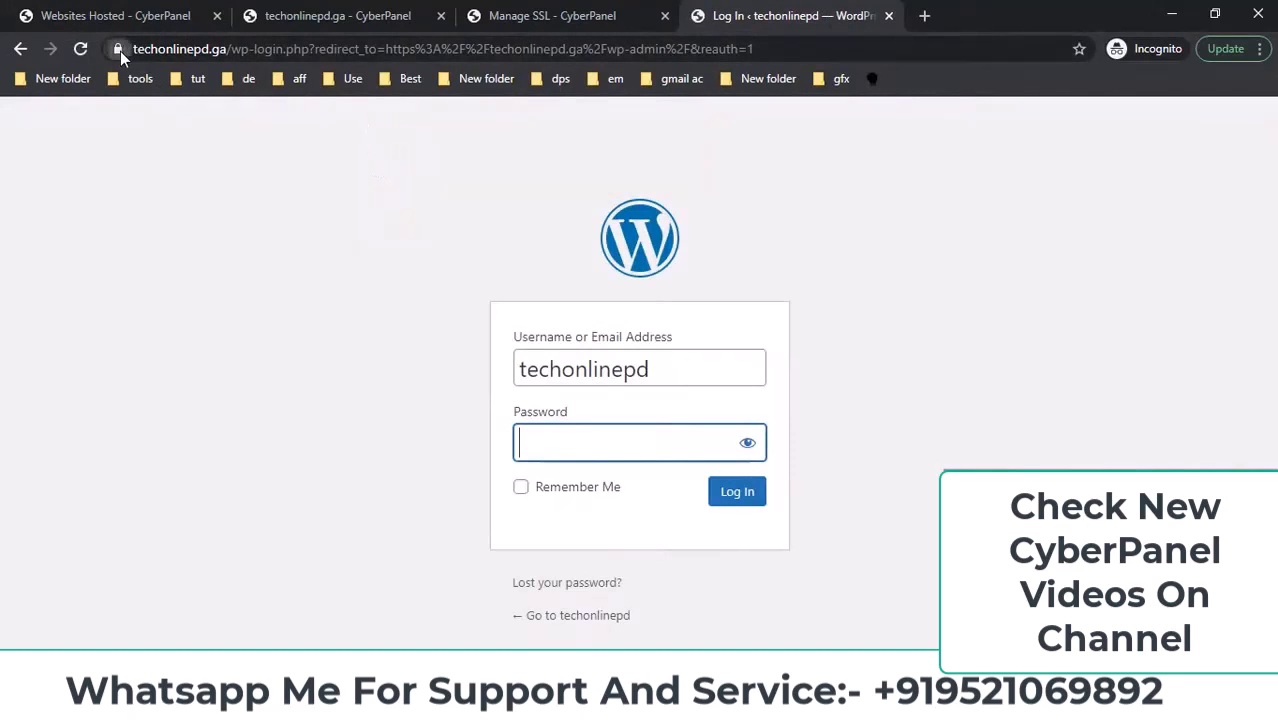
pyautogui.click(118, 49)
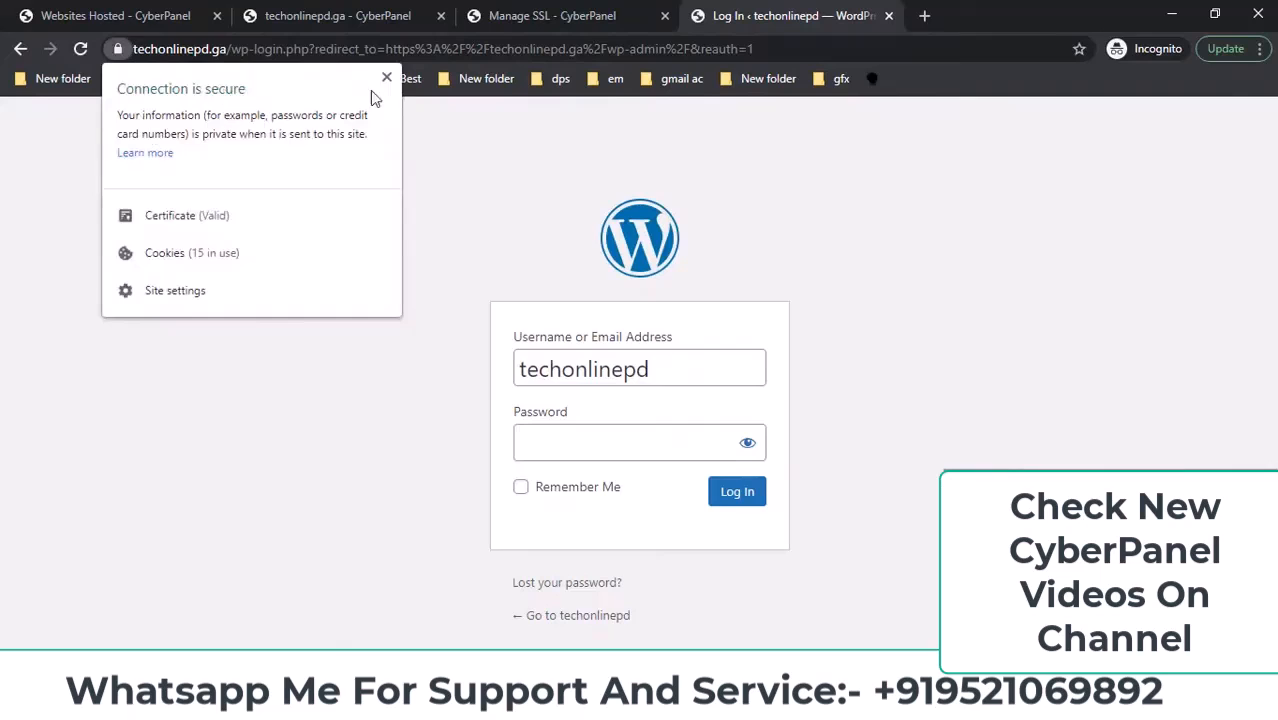
pyautogui.click(386, 80)
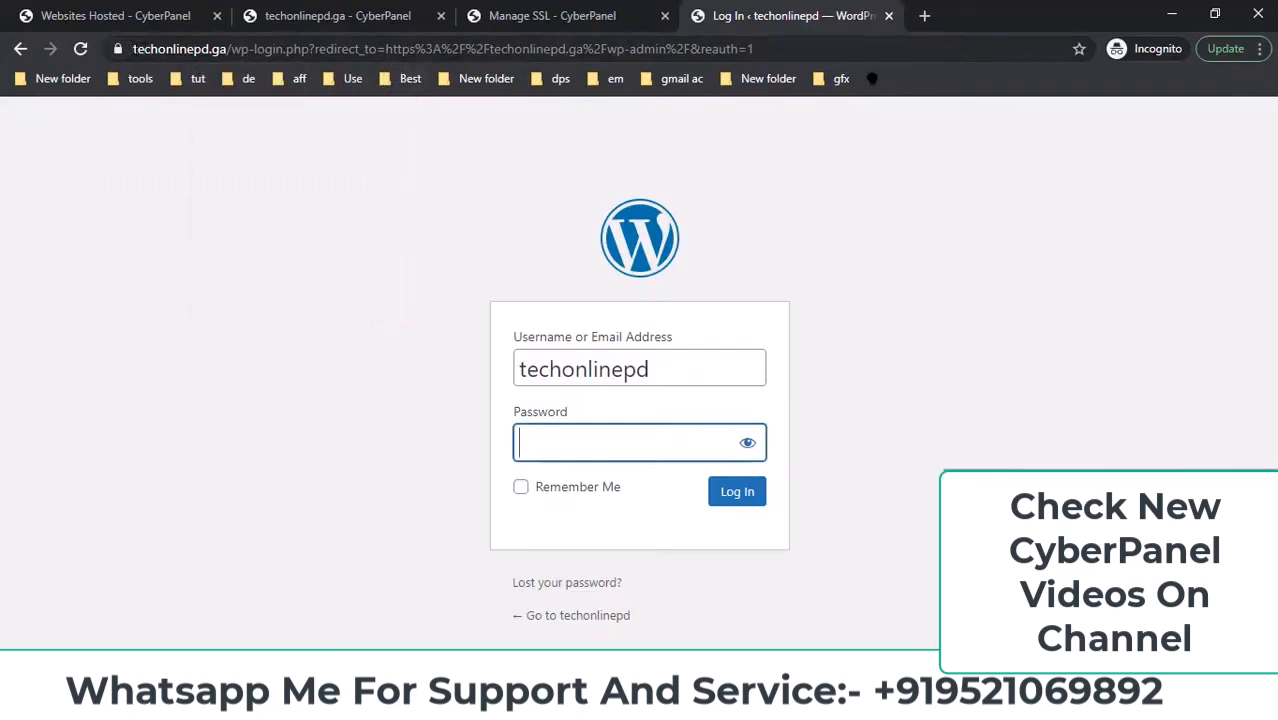
pyautogui.click(134, 49)
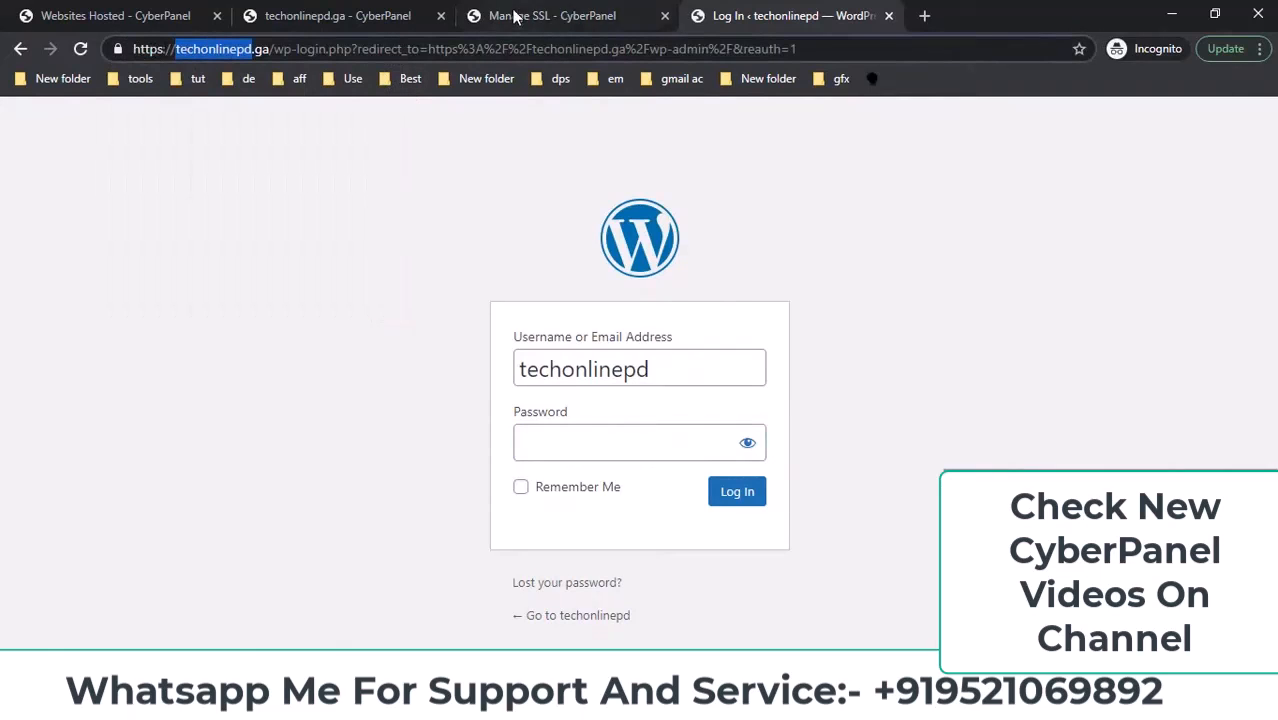
pyautogui.click(520, 15)
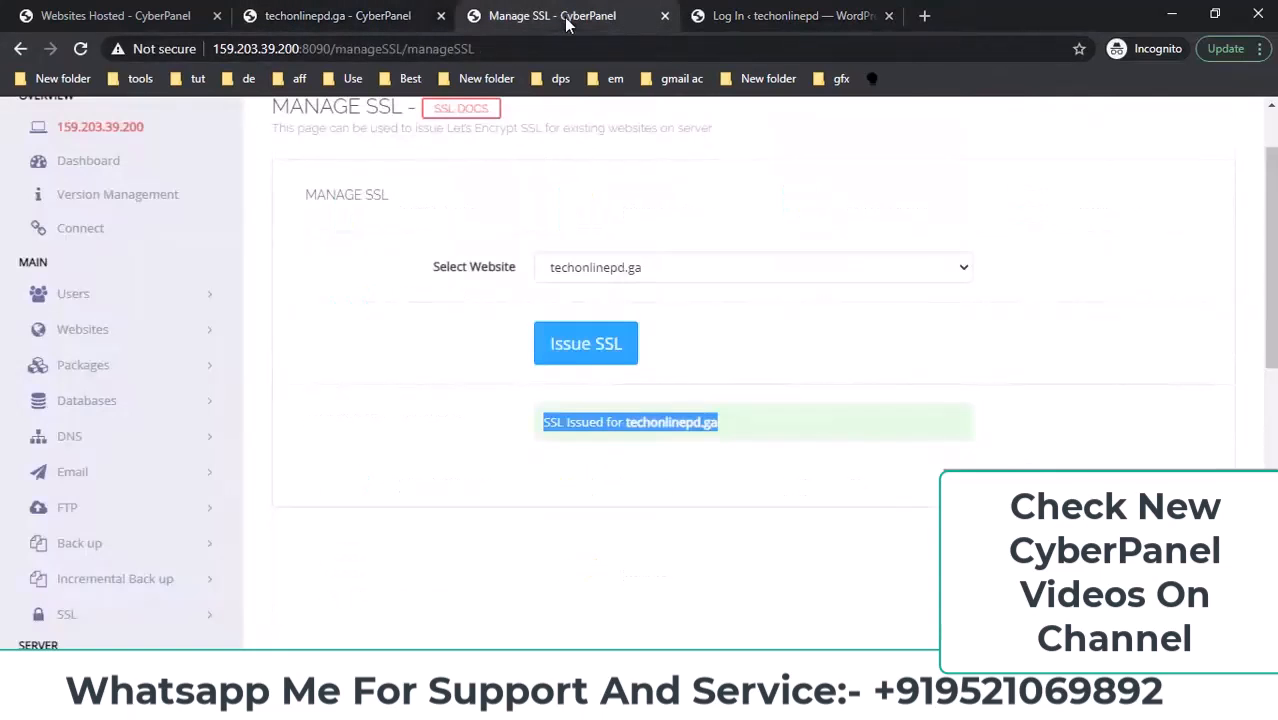
# Confirm the login page's connection is secure, then return to the techonlinepd.ga management page.
pyautogui.click(410, 16)
pyautogui.scroll(5, 655, 436)
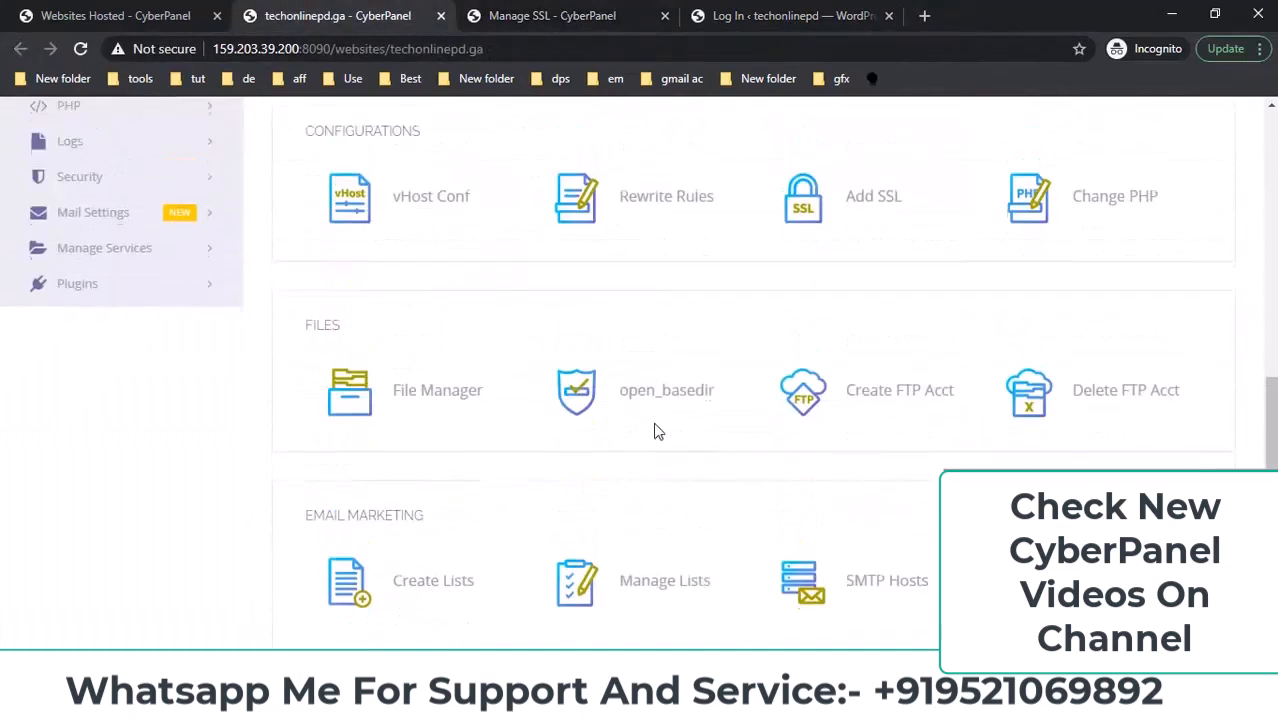
pyautogui.click(693, 28)
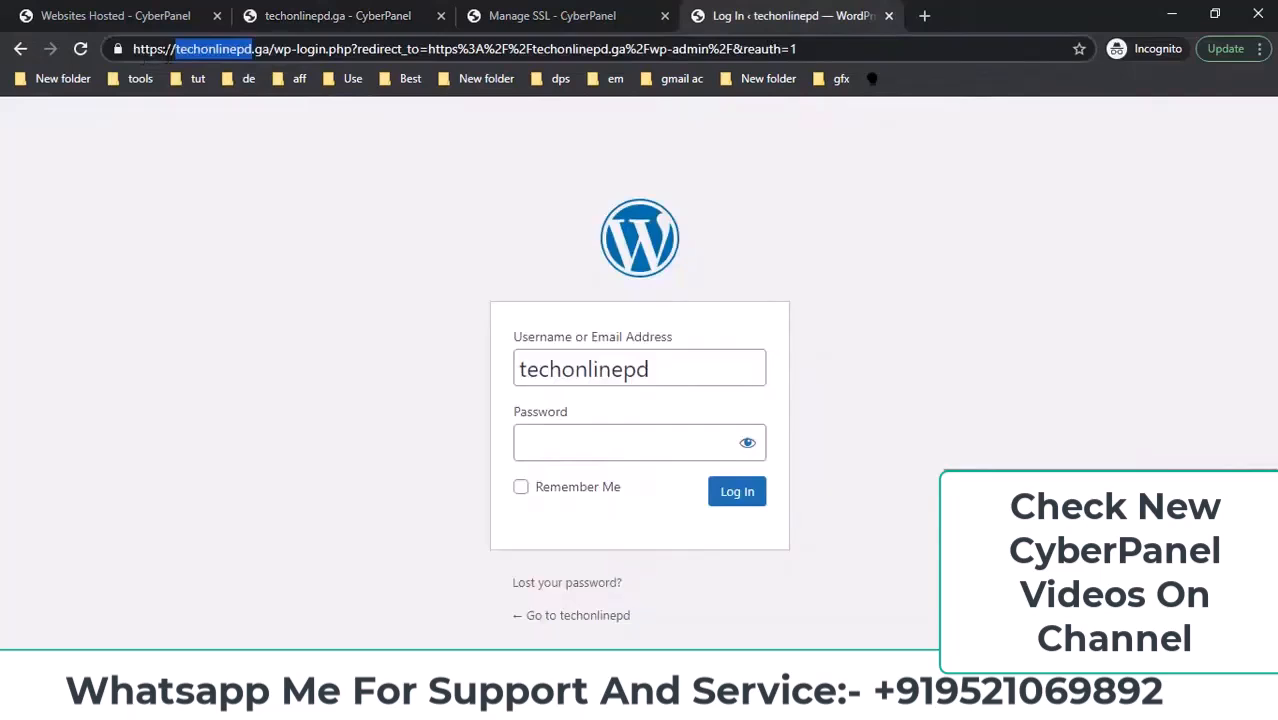
pyautogui.click(119, 49)
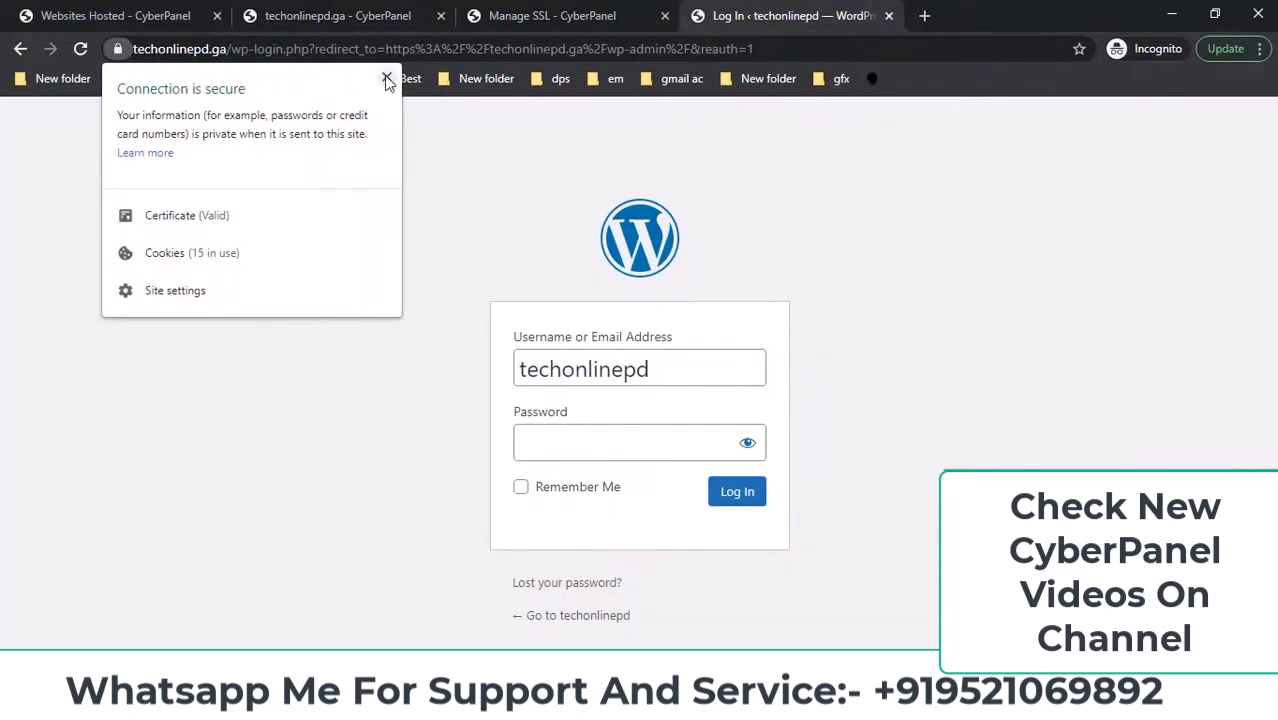
pyautogui.click(386, 80)
pyautogui.click(580, 14)
pyautogui.click(375, 14)
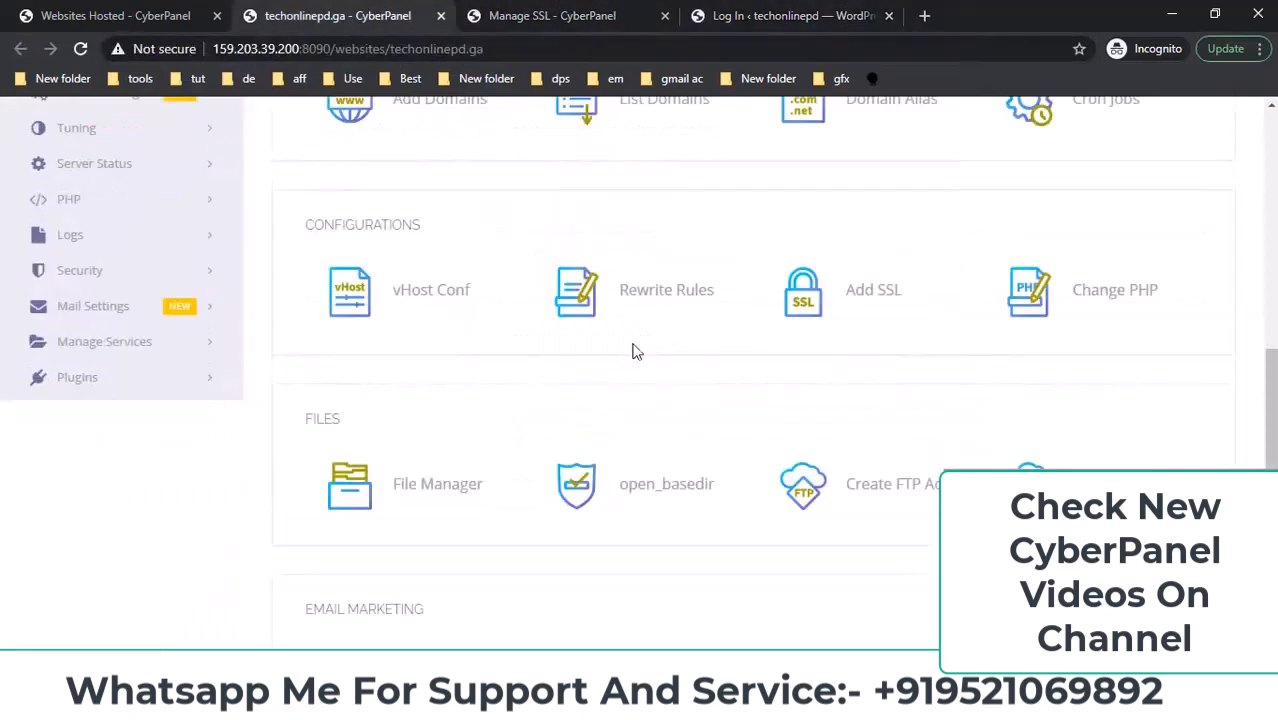
# Apply the Force HTTP -> HTTPS rewrite template and save the rewrite rules.
pyautogui.click(650, 296)
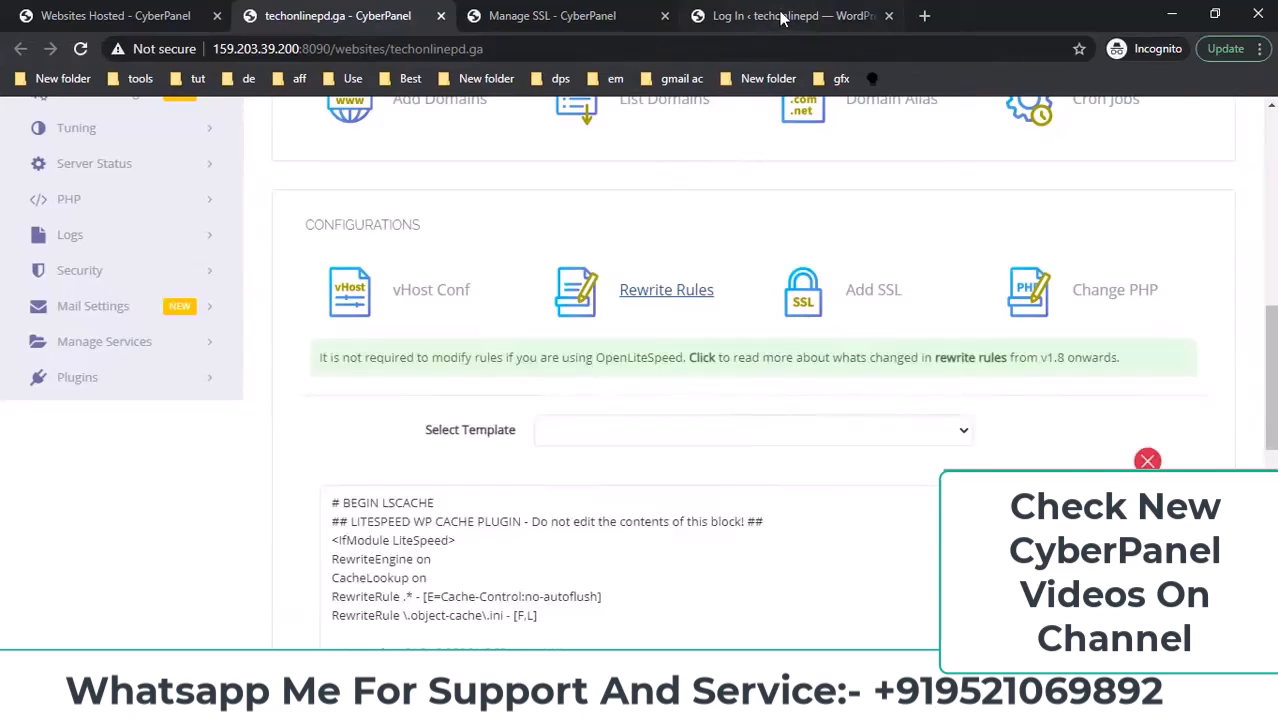
pyautogui.click(590, 430)
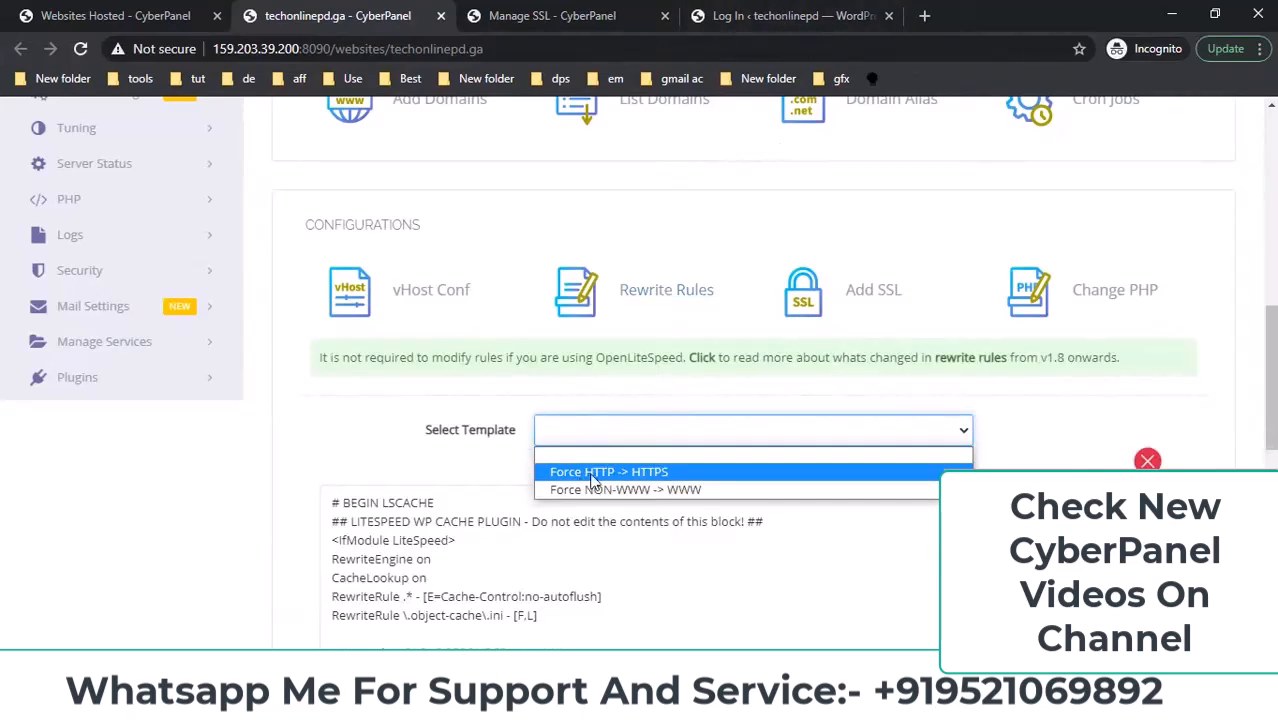
pyautogui.click(612, 466)
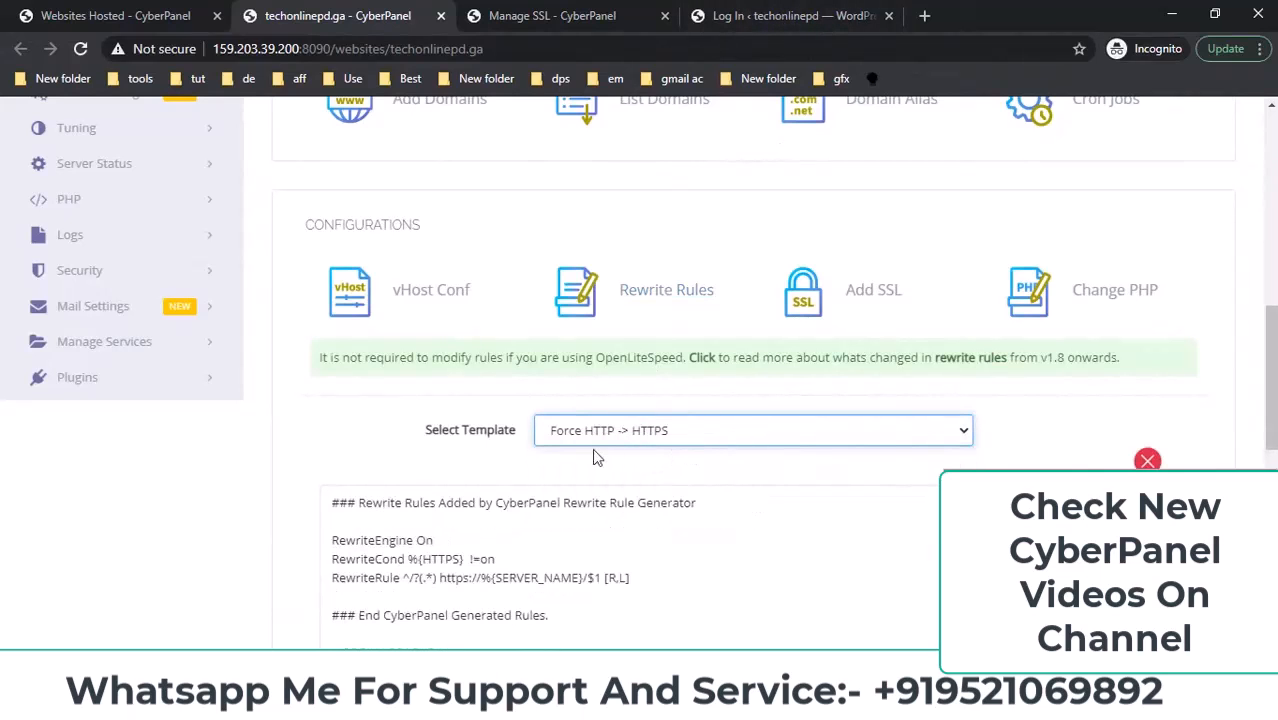
pyautogui.scroll(-1, 595, 448)
pyautogui.scroll(-1, 596, 446)
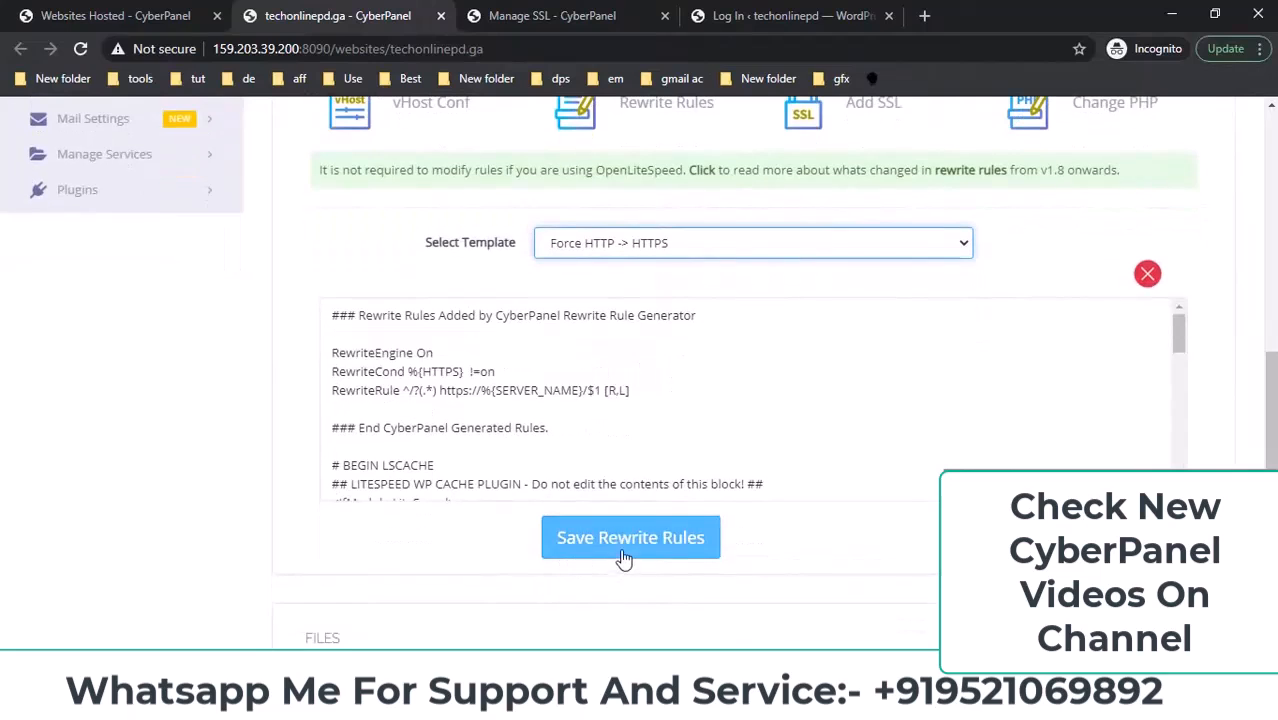
pyautogui.click(624, 556)
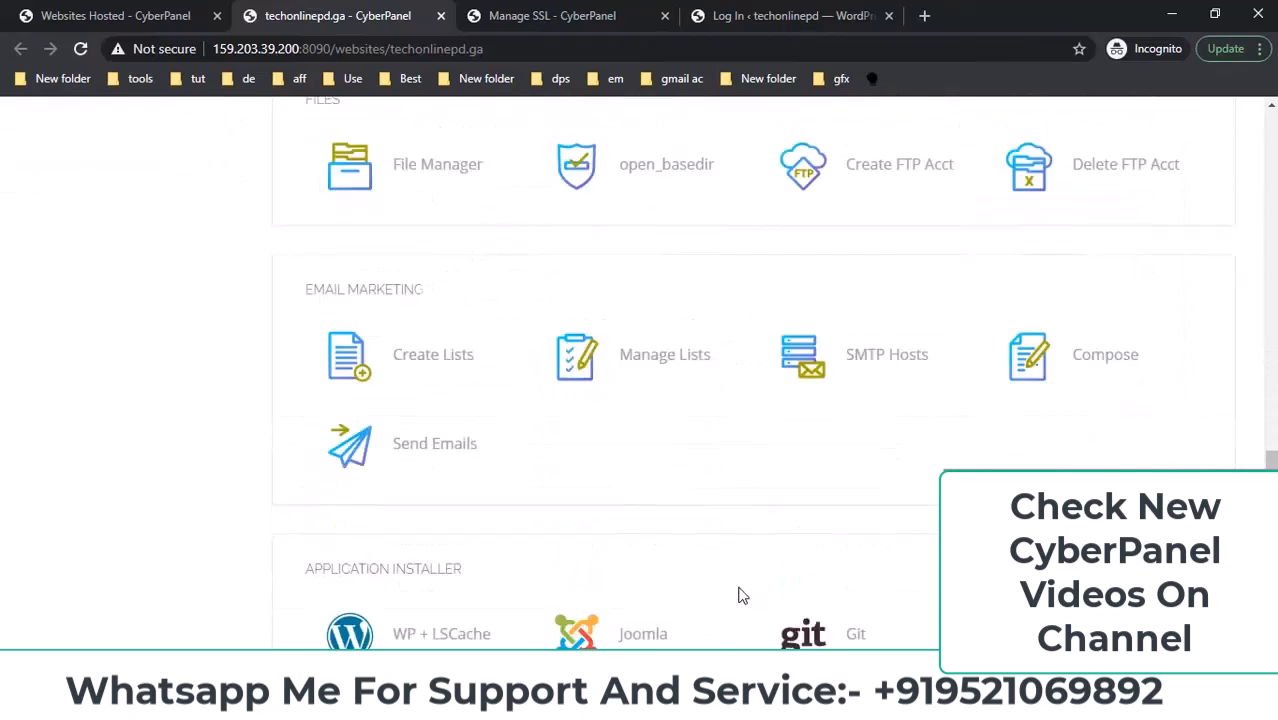
pyautogui.scroll(4, 687, 531)
pyautogui.click(780, 16)
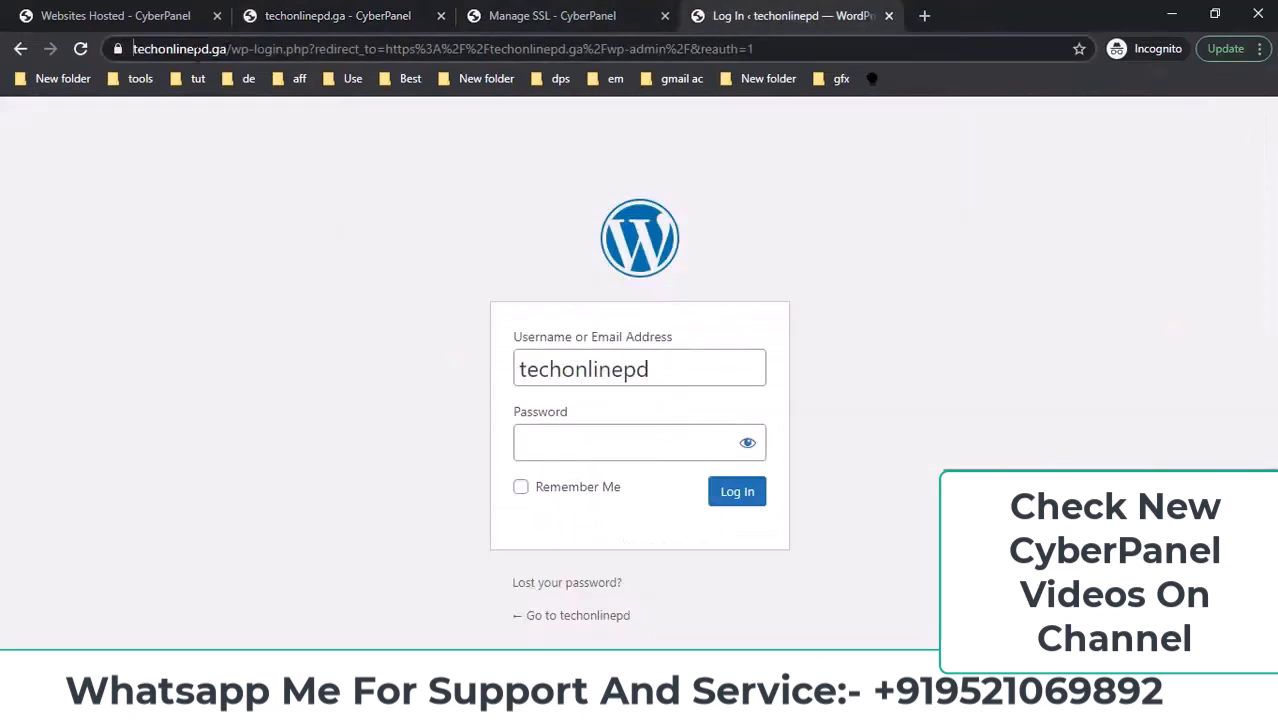
pyautogui.moveTo(268, 49); pyautogui.dragTo(49, 60)
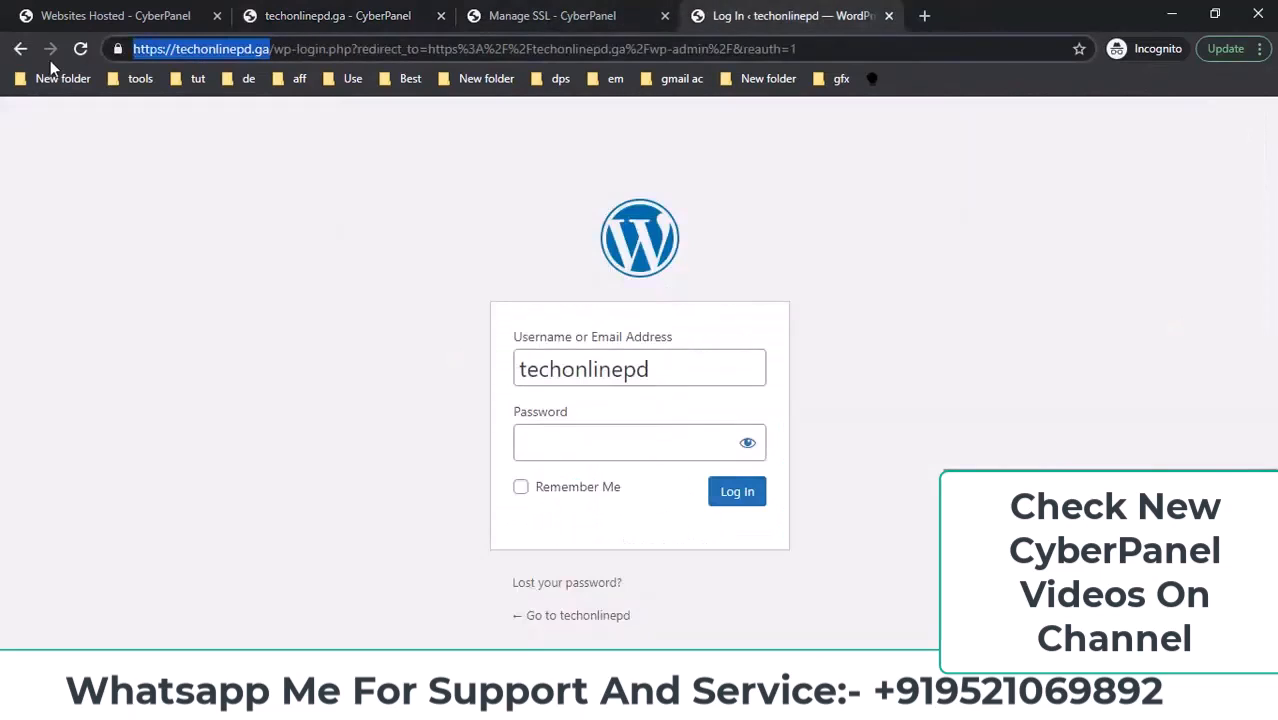
pyautogui.hotkey('shift', 'End')
pyautogui.write('/')
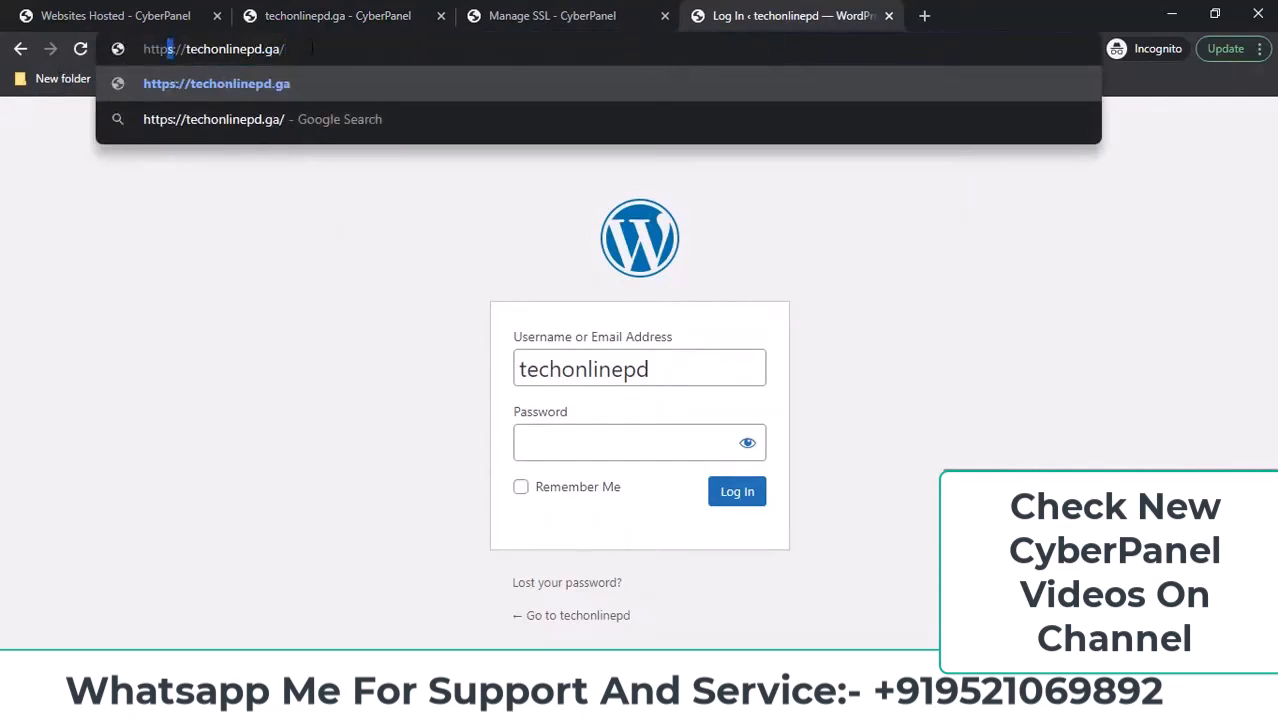
pyautogui.press('BackSpace')
pyautogui.press('Return')
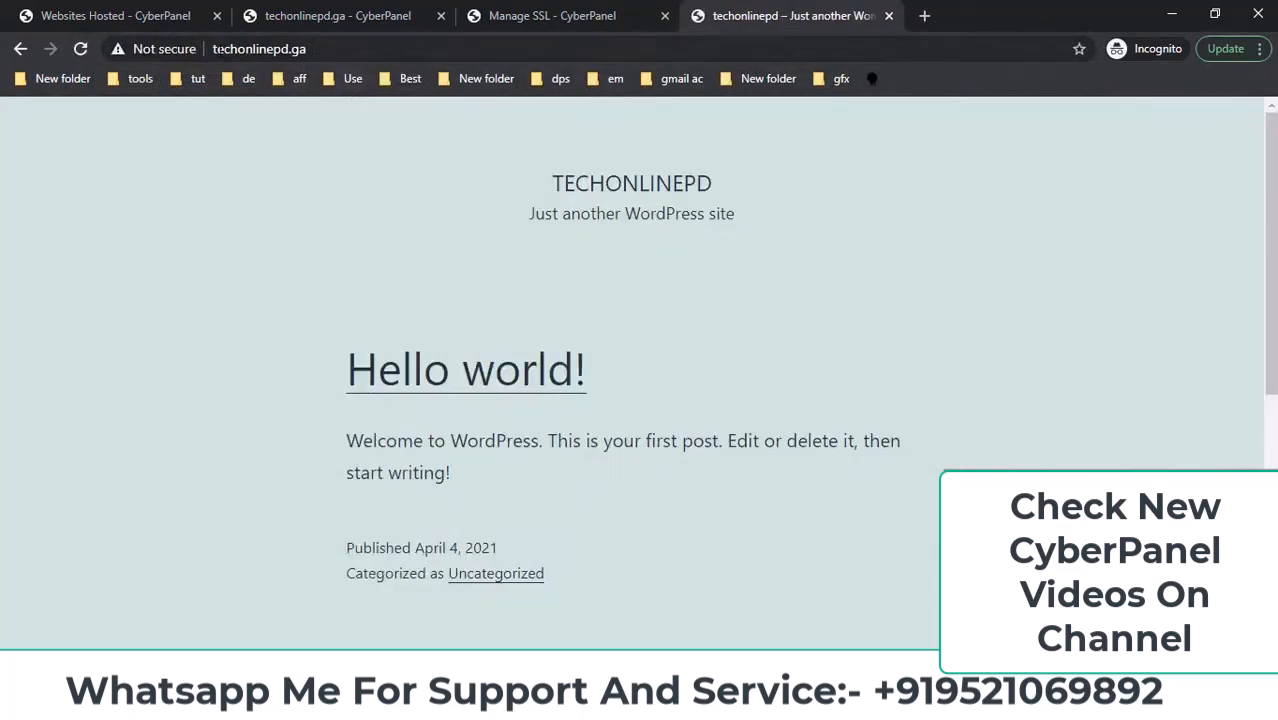
pyautogui.doubleClick(334, 49)
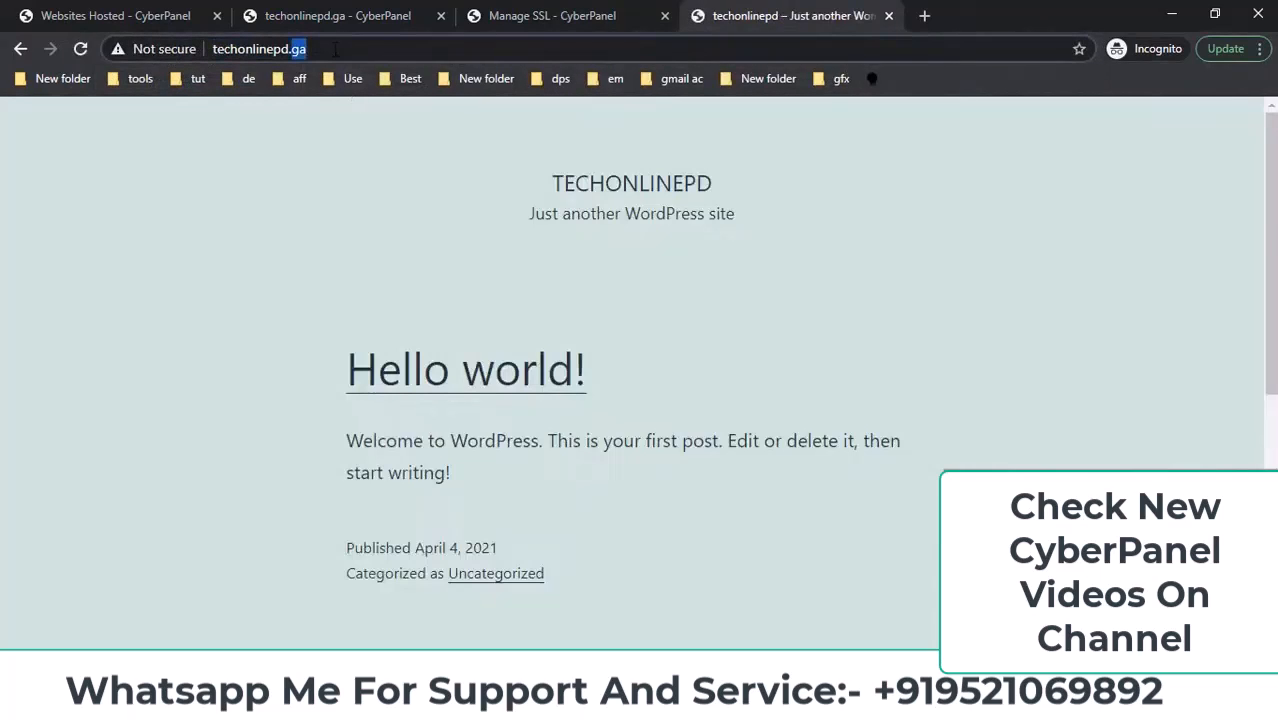
pyautogui.click(334, 49)
pyautogui.hotkey('ctrl', 'c')
pyautogui.doubleClick(218, 46)
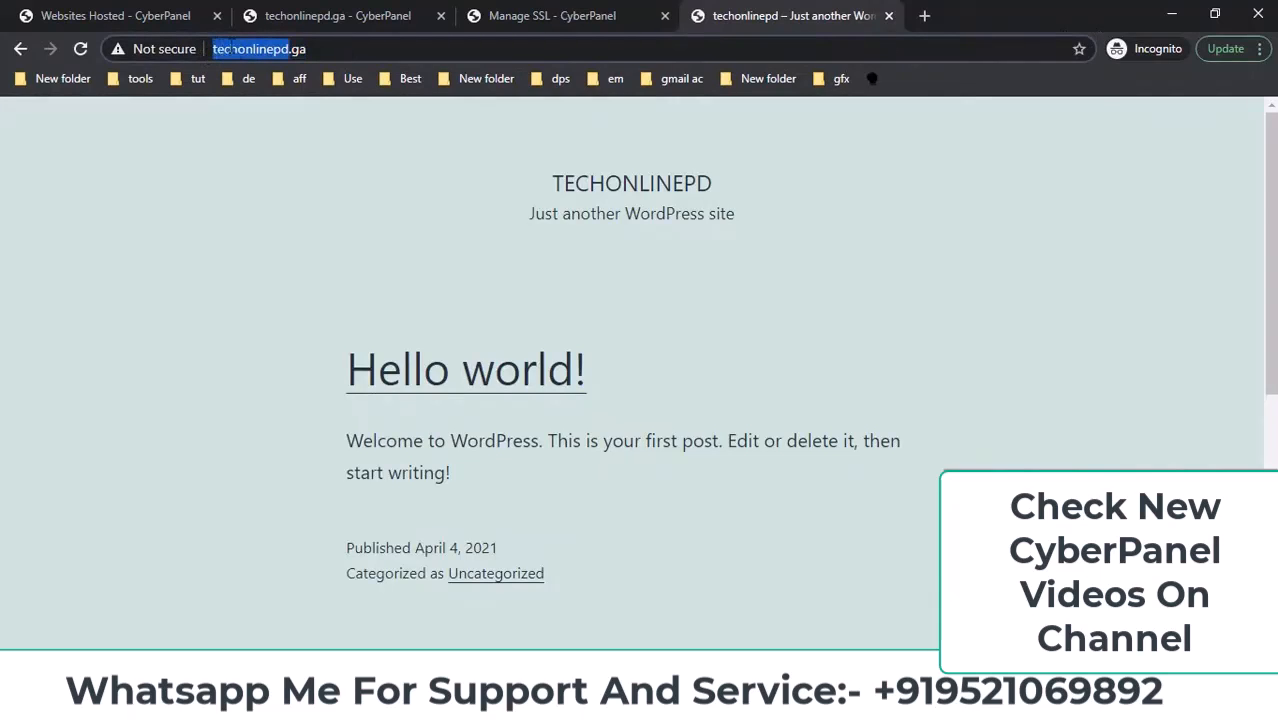
pyautogui.hotkey('ctrl', 'v')
pyautogui.press('Delete')
pyautogui.press('Delete')
pyautogui.press('Delete')
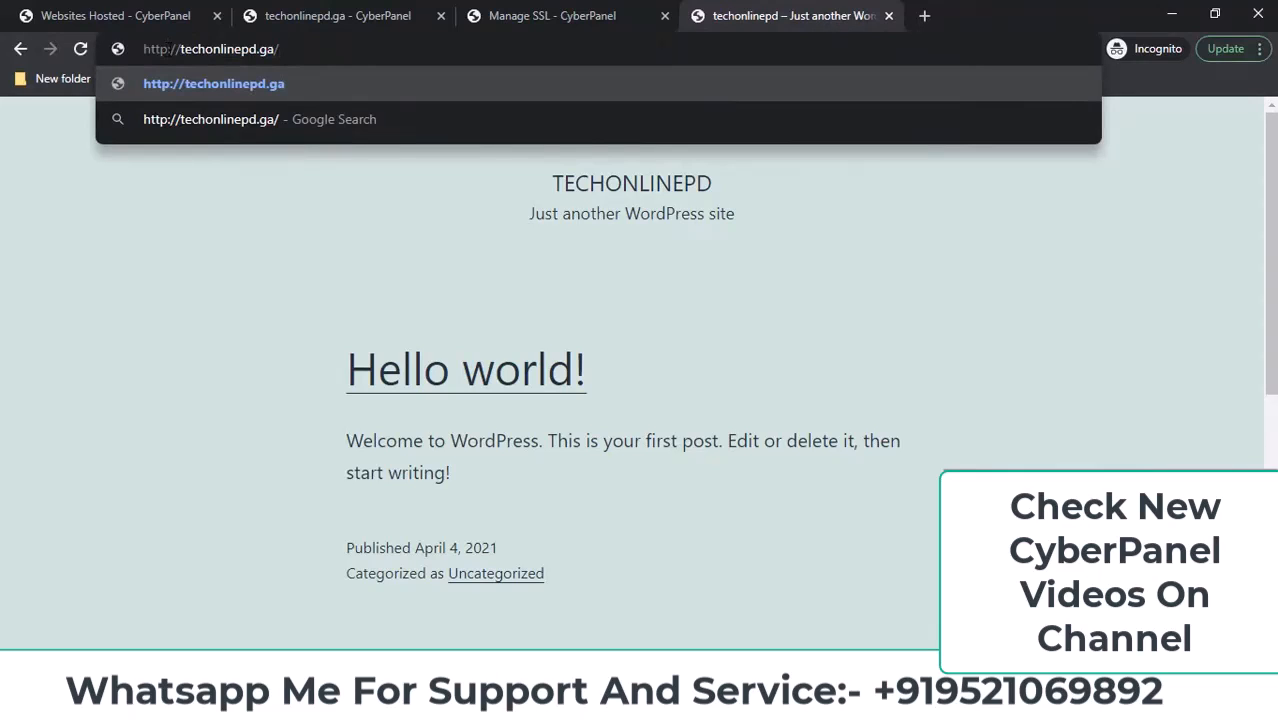
pyautogui.write('s')
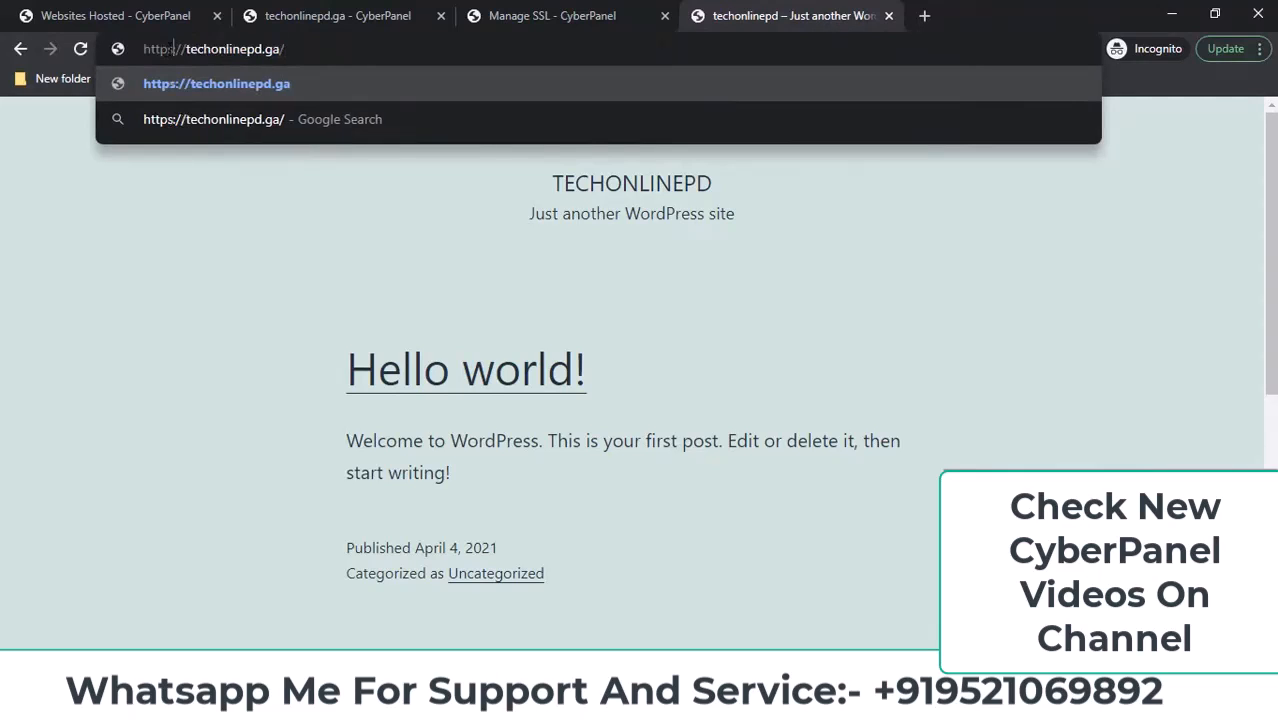
pyautogui.press('BackSpace')
pyautogui.hotkey('ctrl', 'a')
pyautogui.hotkey('ctrl', 'c')
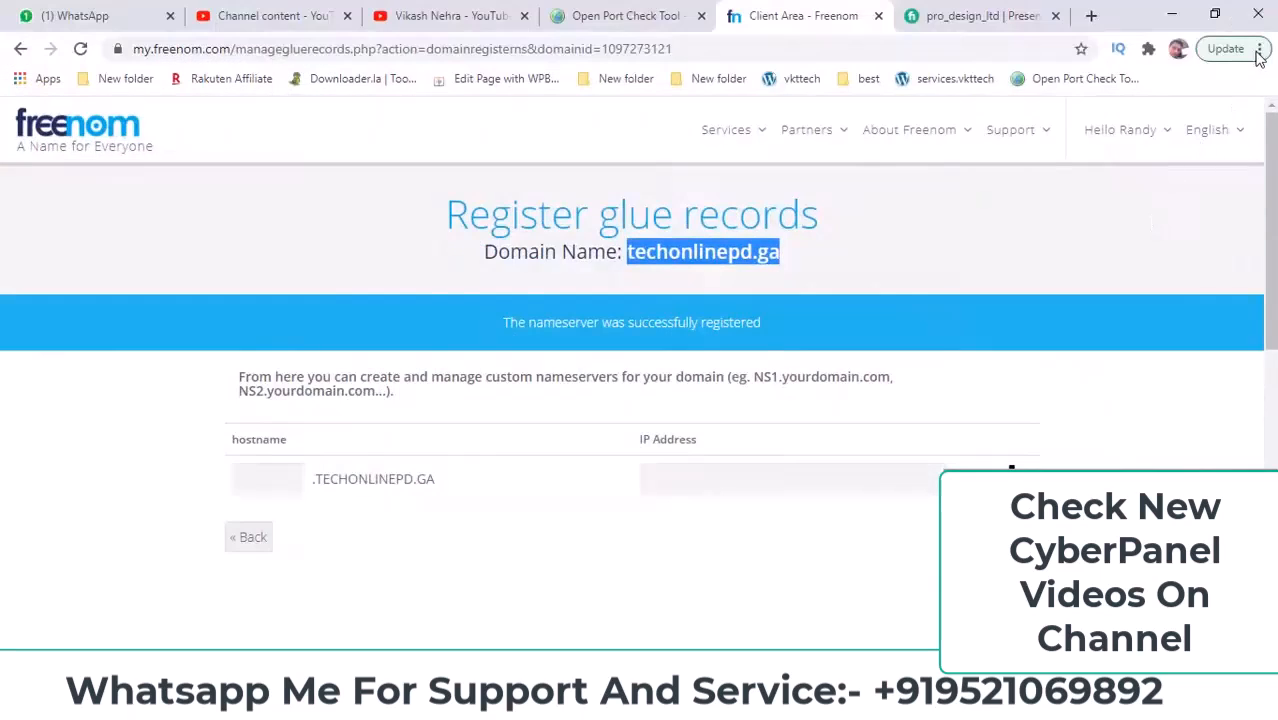
# Load the http address in an incognito window and confirm it redirects to https.
pyautogui.click(1259, 48)
pyautogui.click(1150, 152)
pyautogui.hotkey('ctrl', 'v')
pyautogui.press('Return')
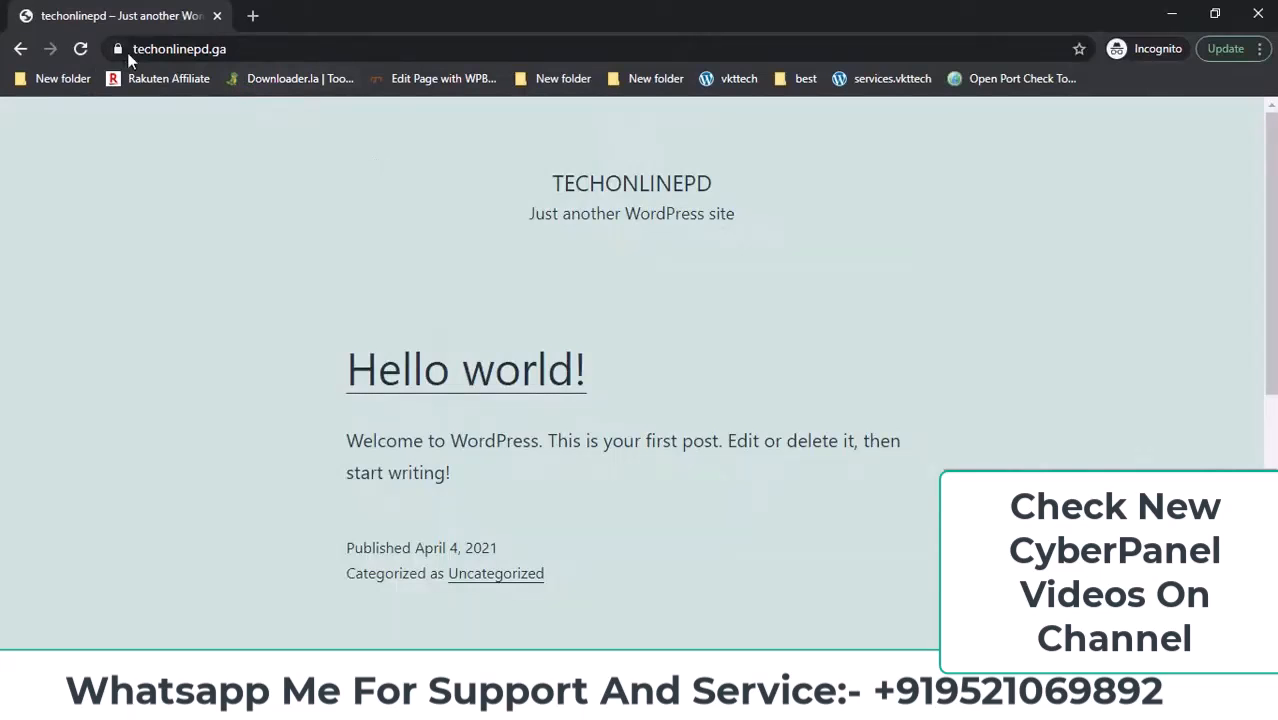
pyautogui.click(120, 50)
pyautogui.click(126, 58)
pyautogui.doubleClick(180, 51)
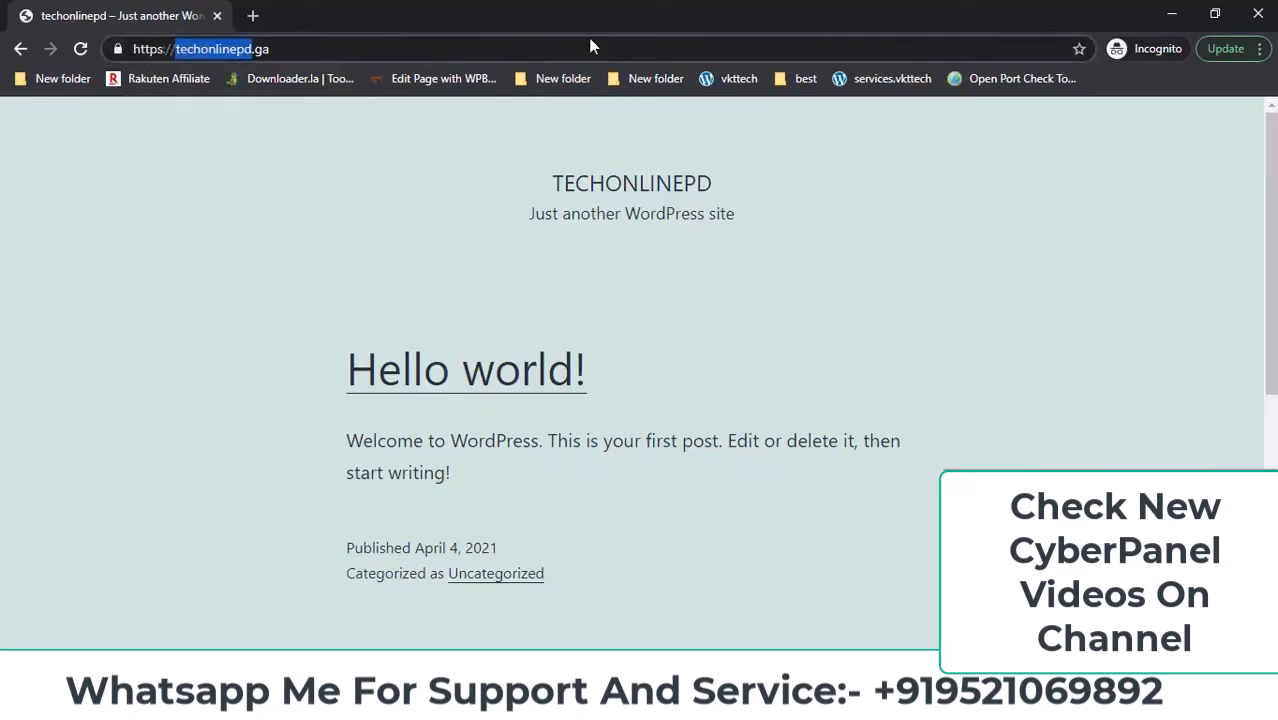
# Close the incognito window and reopen Rewrite Rules on the techonlinepd.ga CyberPanel page.
pyautogui.click(1258, 13)
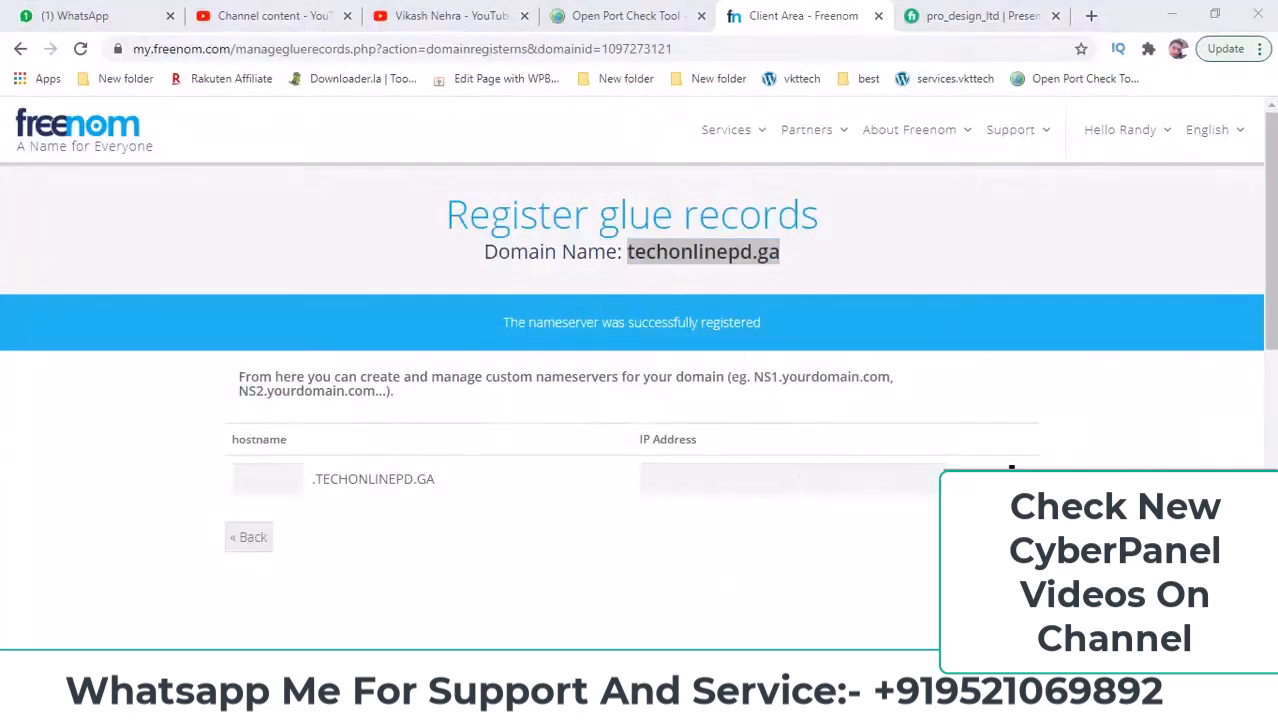
pyautogui.moveTo(530, 700)
pyautogui.click(605, 614)
pyautogui.click(388, 12)
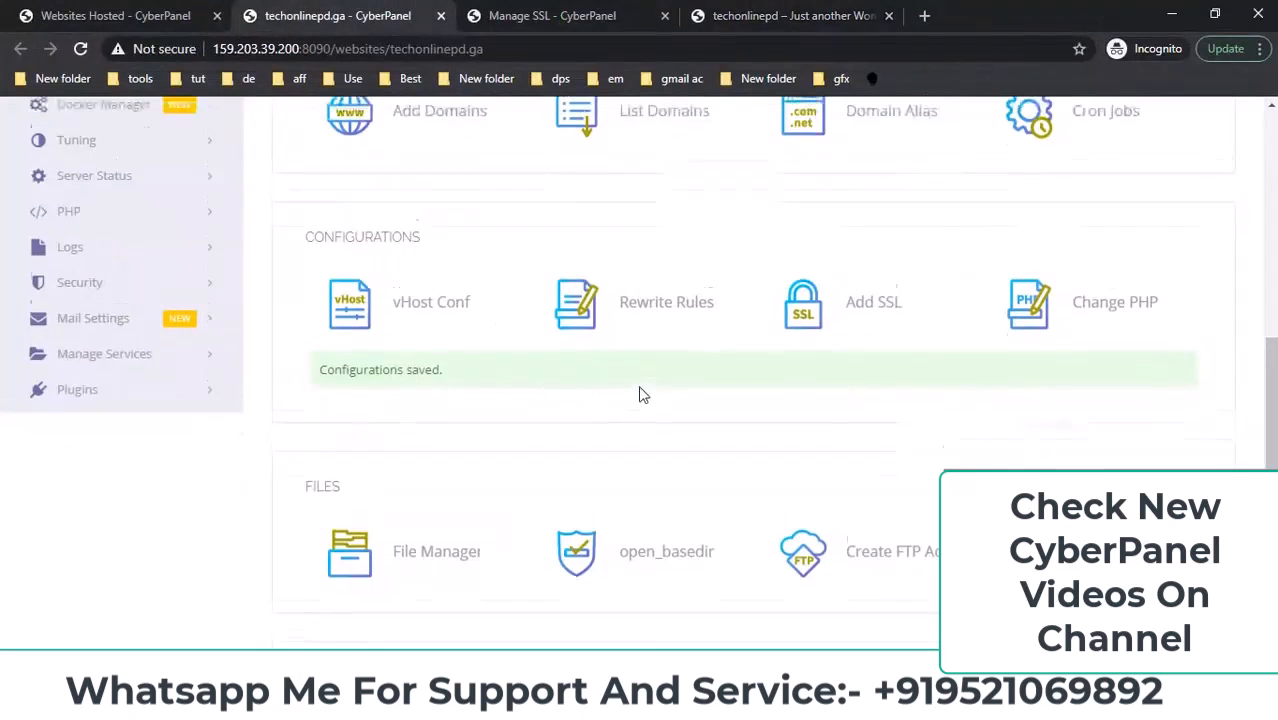
pyautogui.scroll(2, 643, 395)
pyautogui.click(665, 480)
pyautogui.scroll(-3, 686, 425)
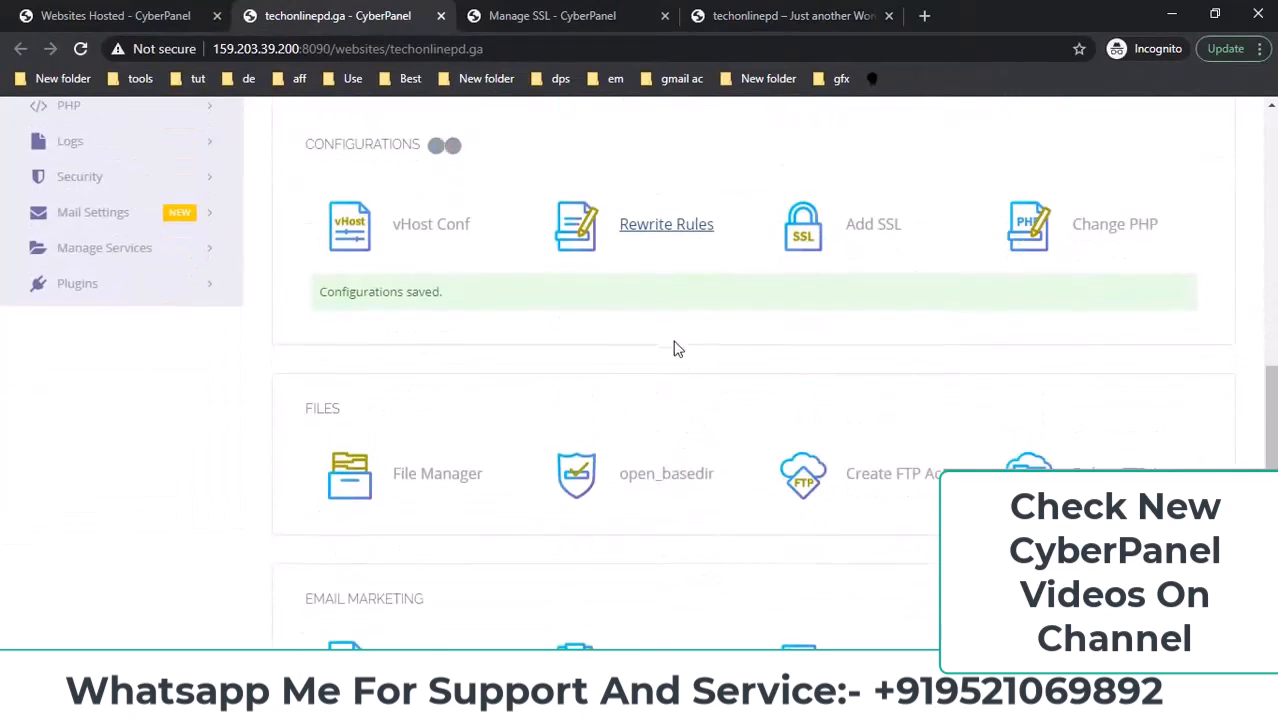